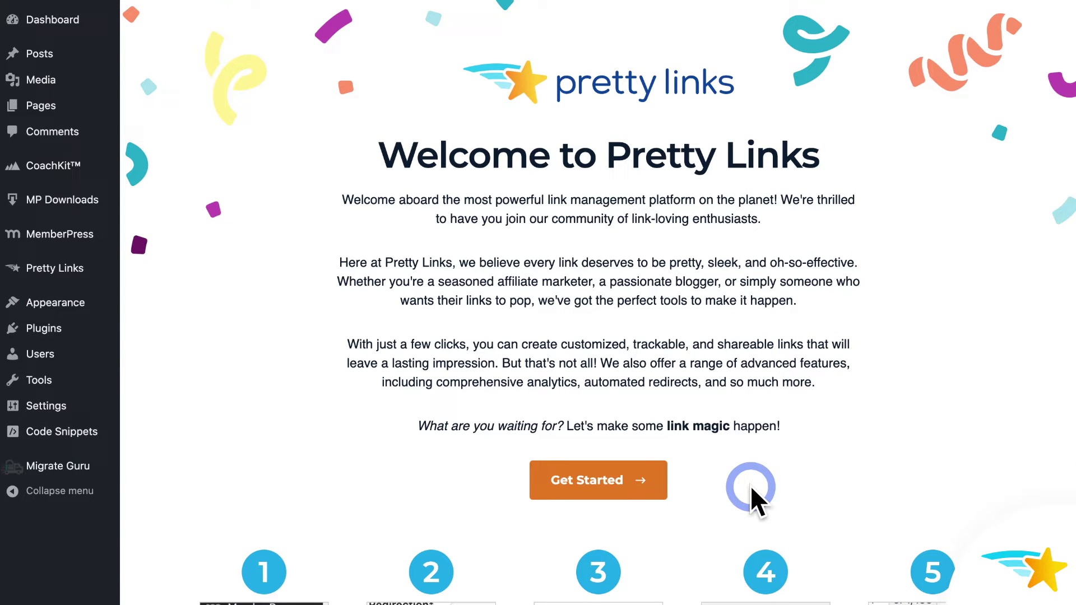
type("k")
type("itchen-mixer")
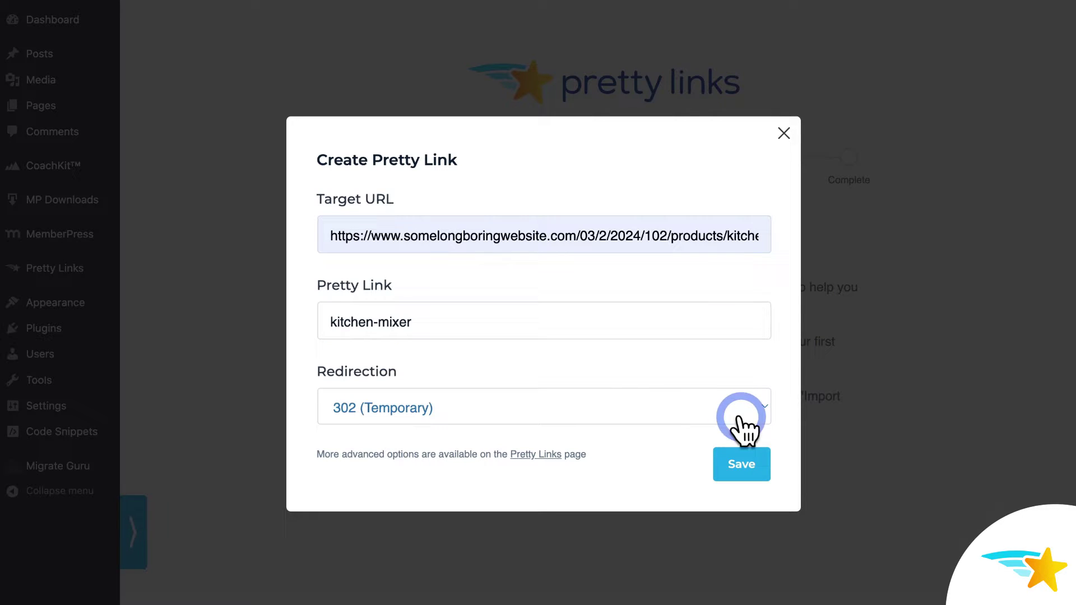
- Save the kitchen-mixer short link and tick Add Sponsored for keyword replacements
left_click(741, 464)
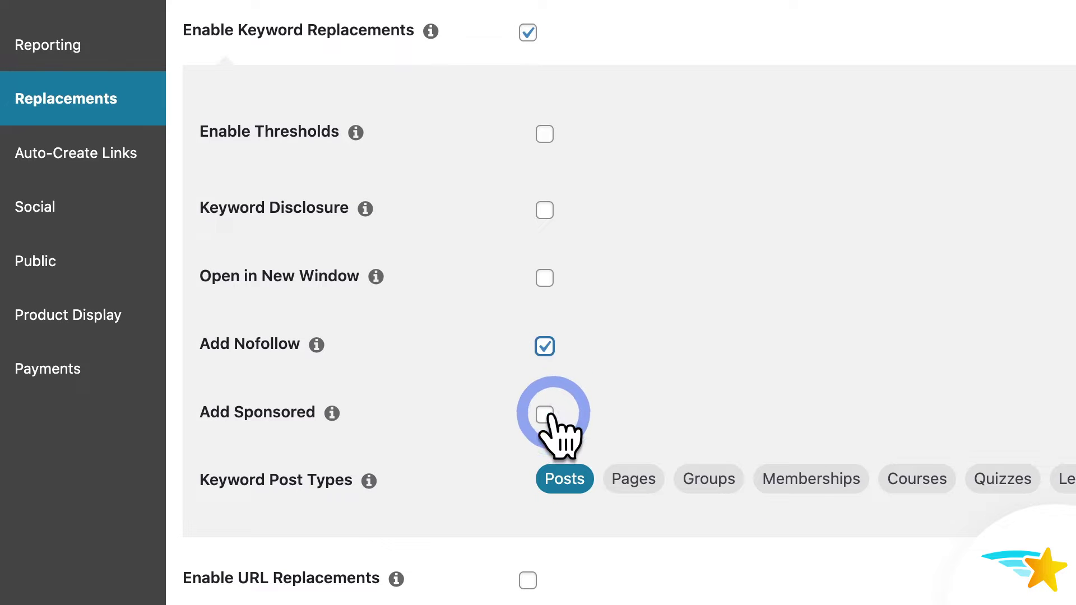
left_click(544, 414)
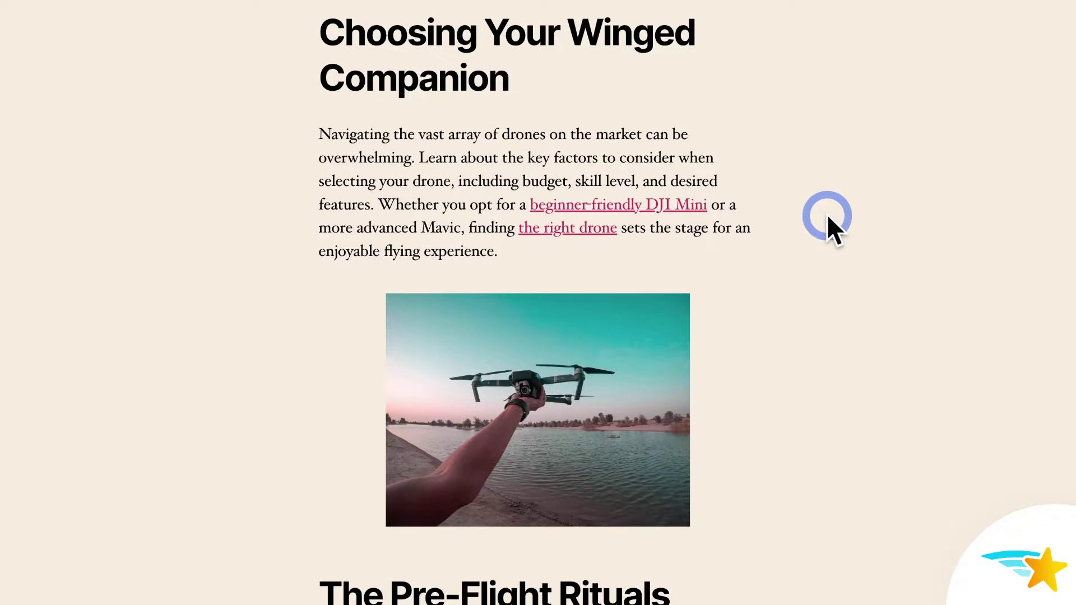
scroll(611, 245, "down", 3)
scroll(611, 246, "down", 3)
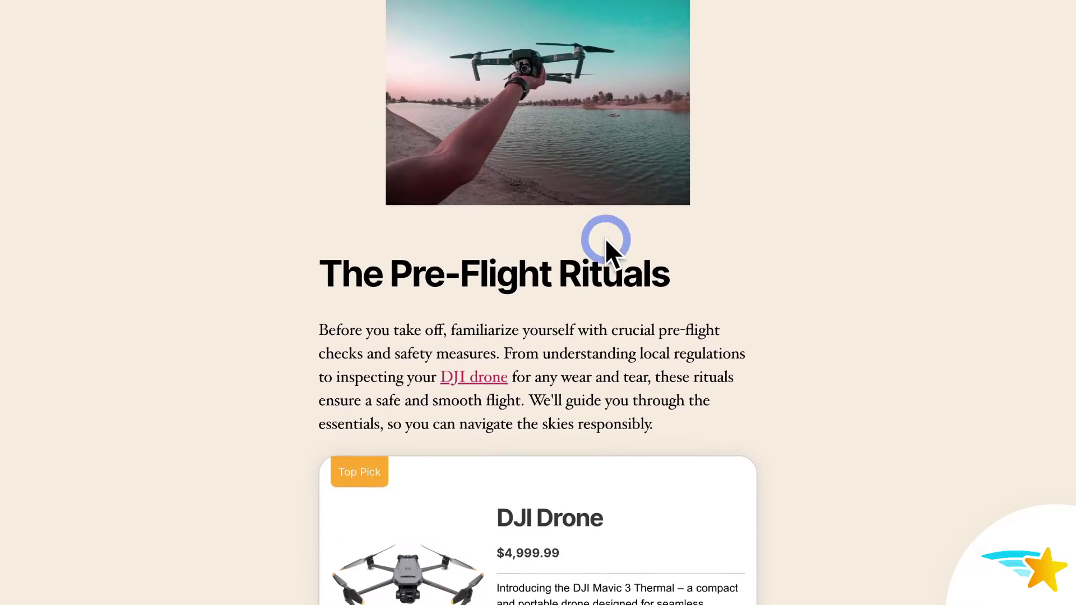
scroll(605, 238, "down", 1)
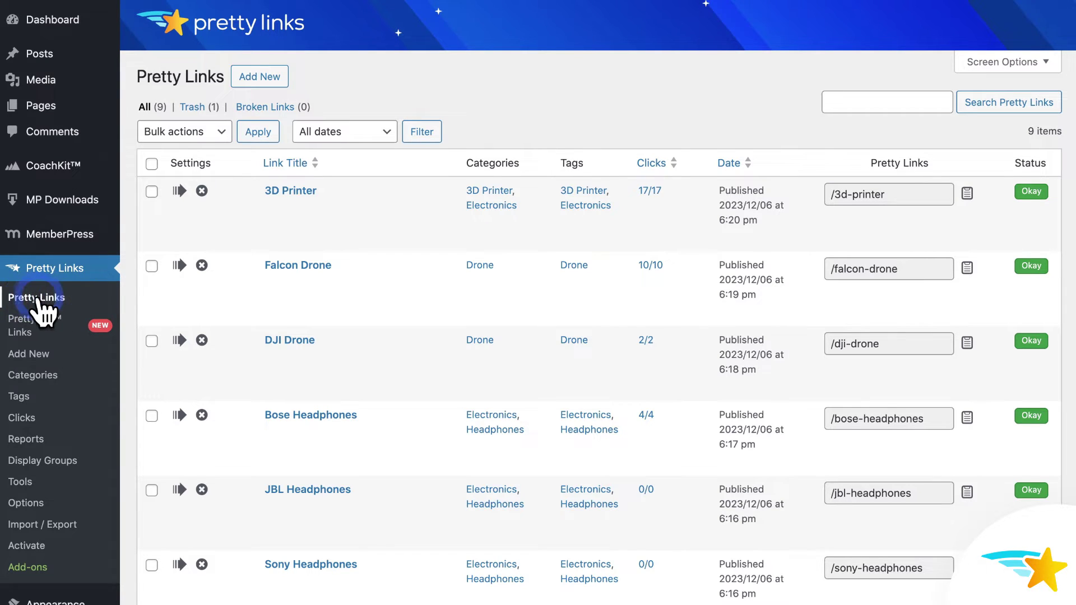
- Add a Headphones link with slug sony-headphones, the pasted product URL, and 307 redirection
left_click(259, 77)
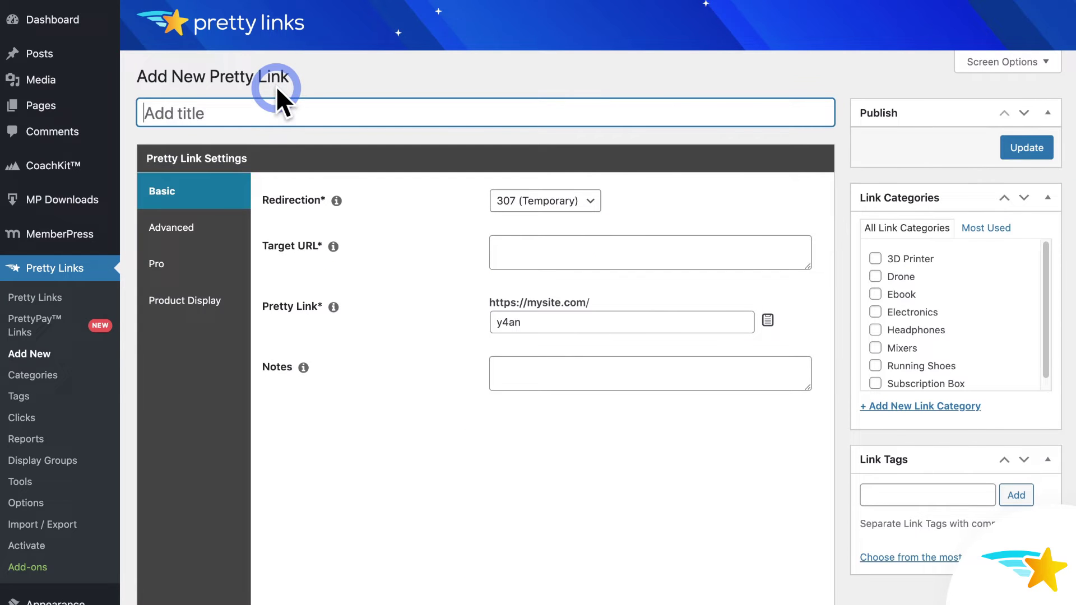
type("Headphones")
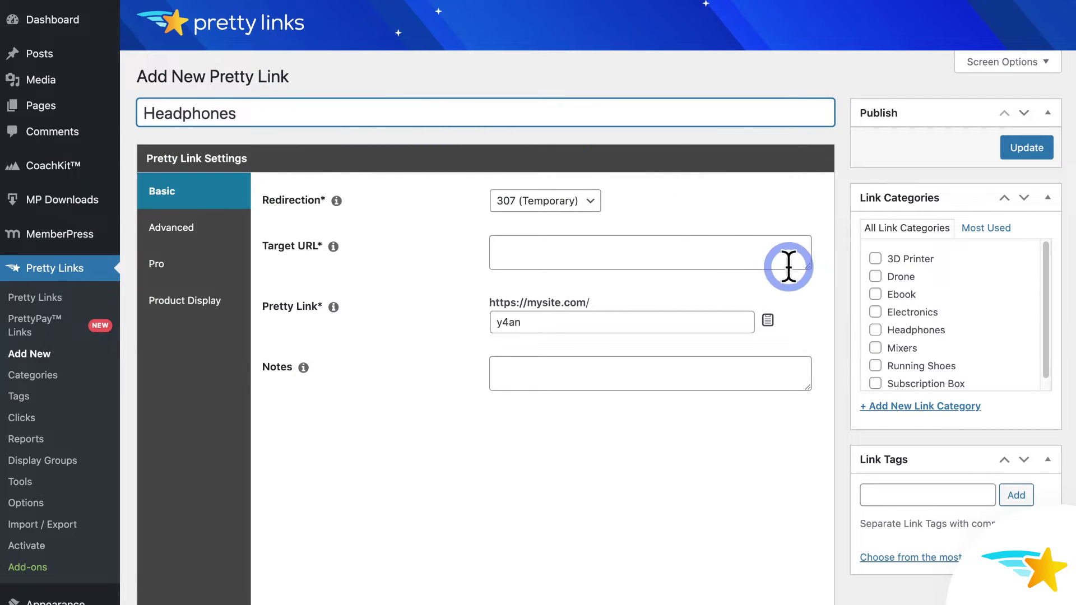
left_click_drag(805, 266, 821, 389)
left_click(729, 285)
key("ctrl+v")
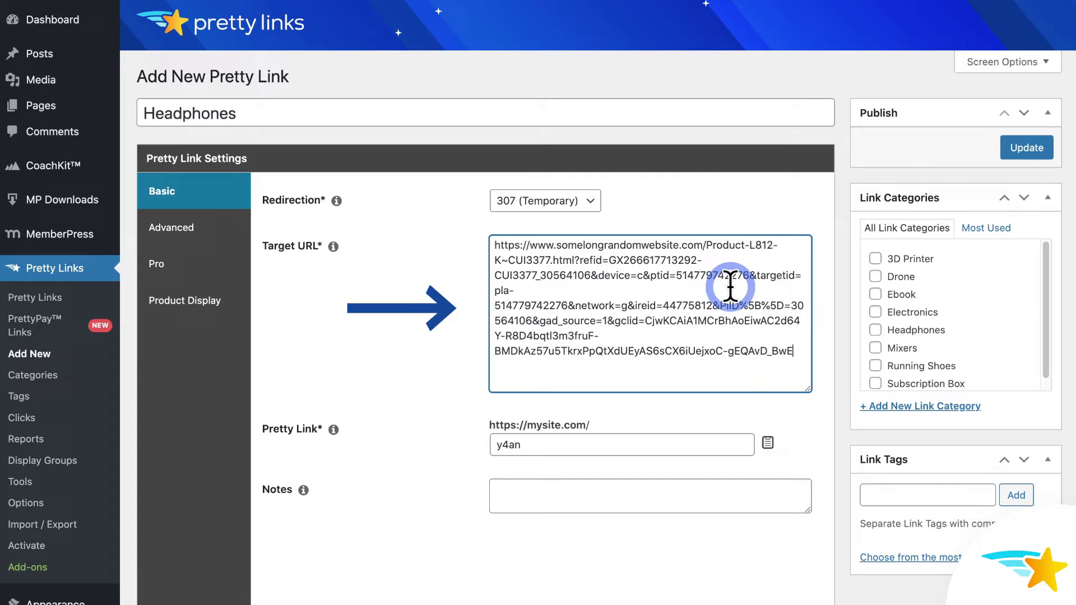
left_click(565, 446)
type("headphone")
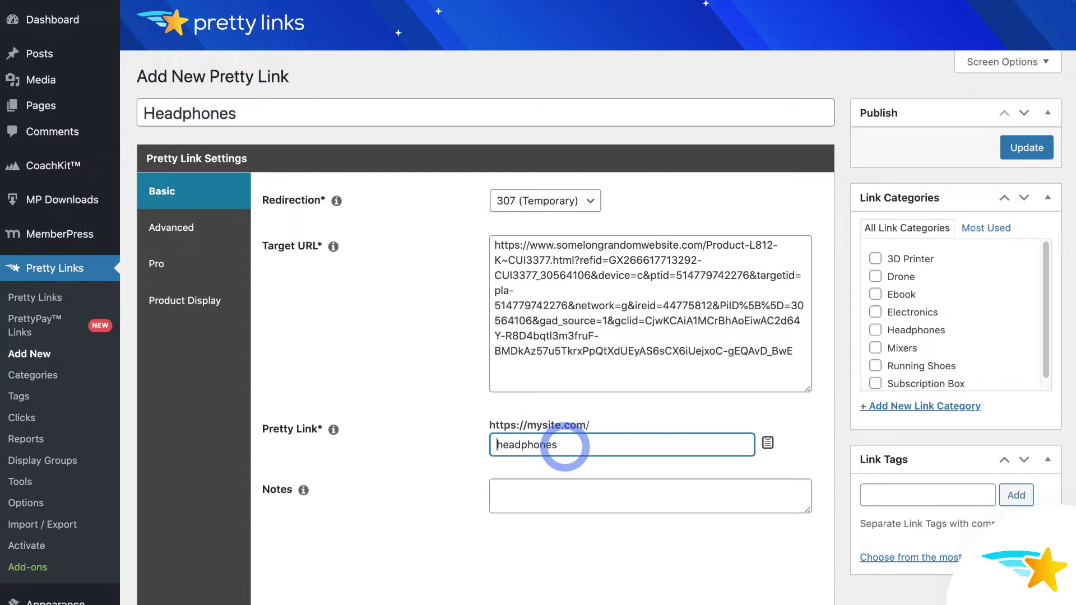
type("sony-")
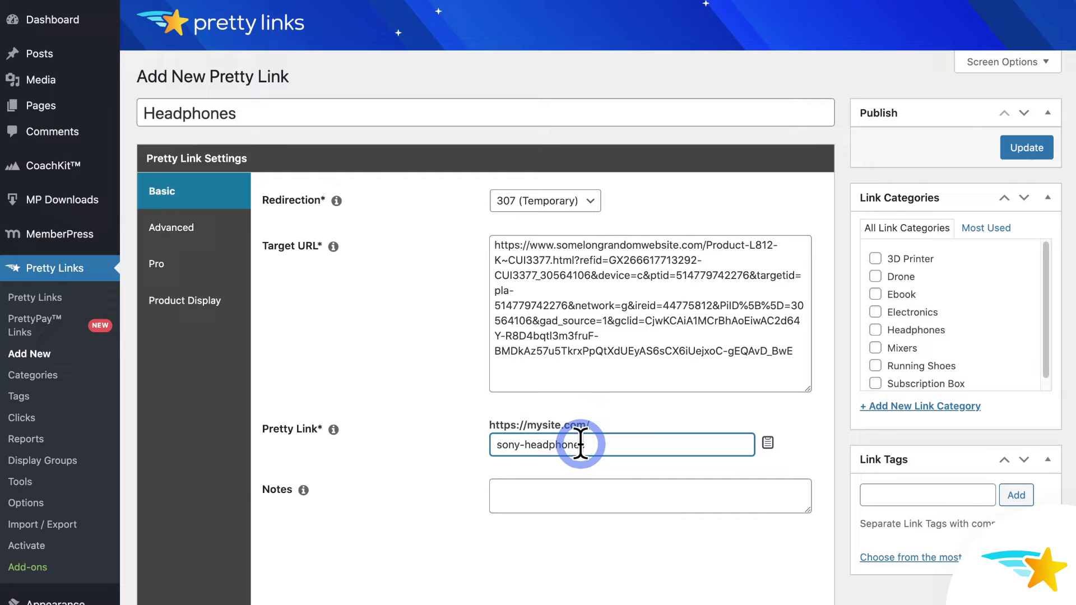
left_click(631, 423)
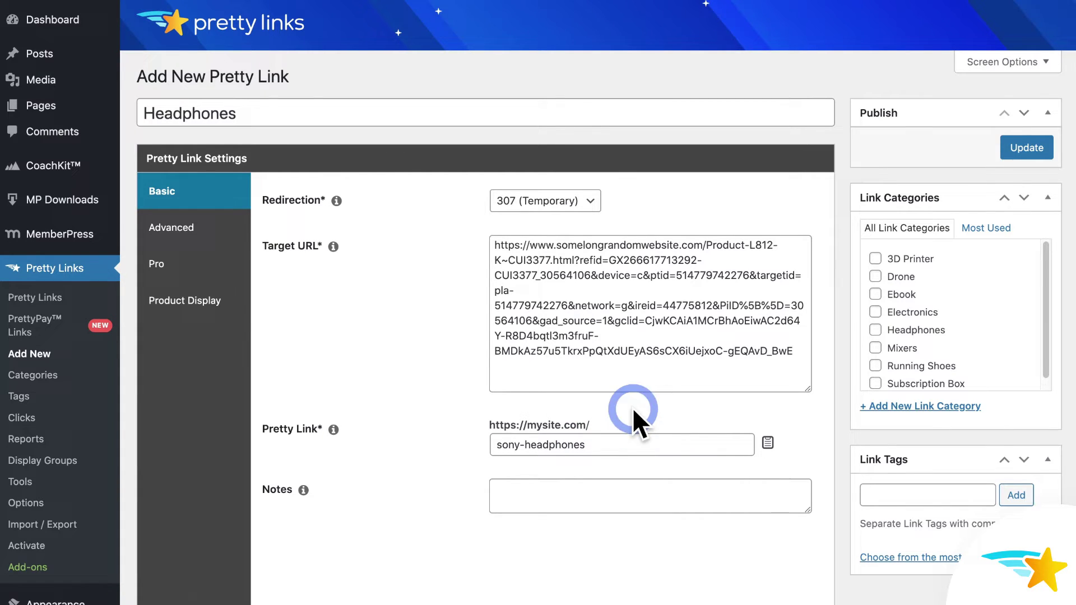
left_click(588, 200)
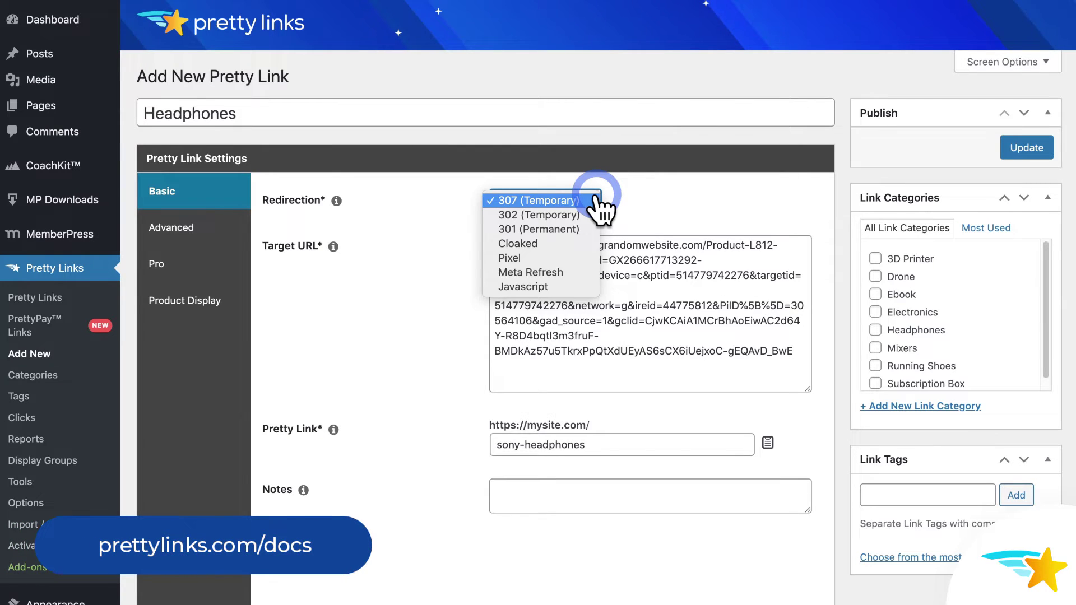
left_click(647, 197)
left_click(1026, 148)
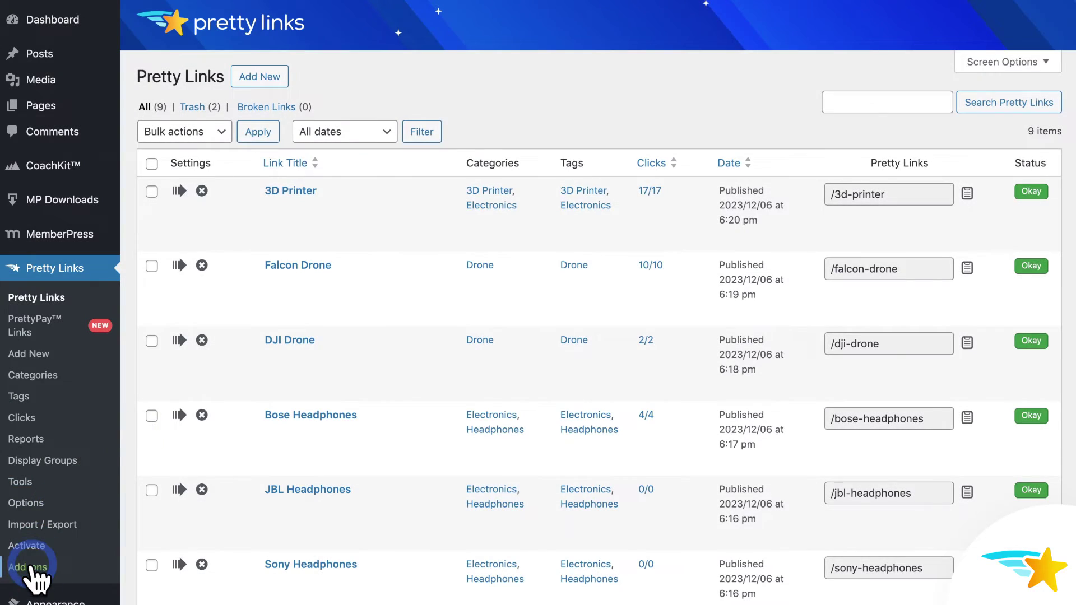
- Copy the DJI Drone product display shortcode from Add-ons and paste it into the drone post
left_click(29, 567)
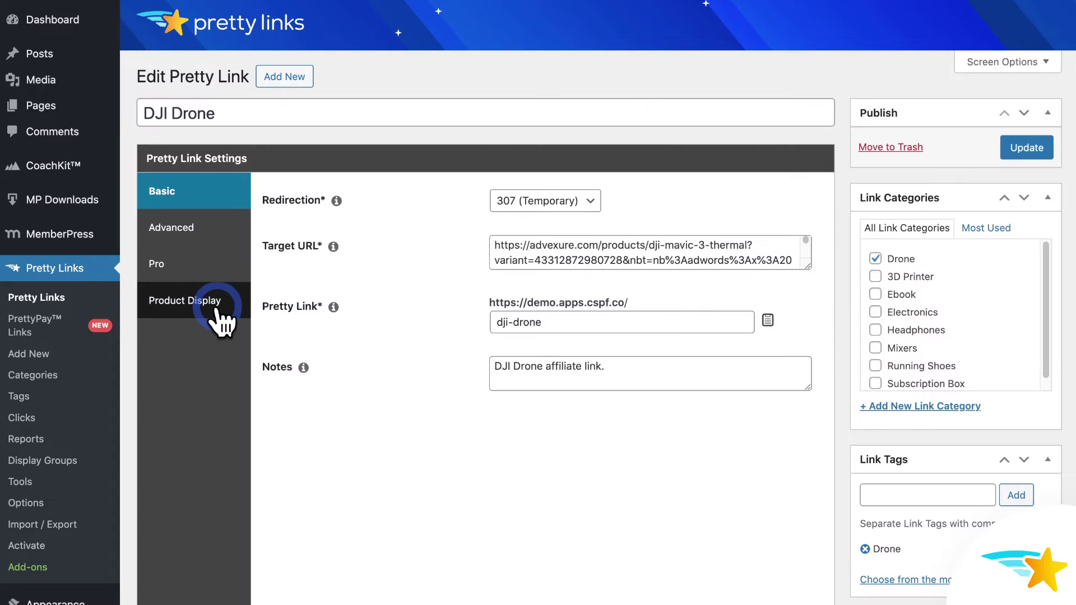
left_click(202, 301)
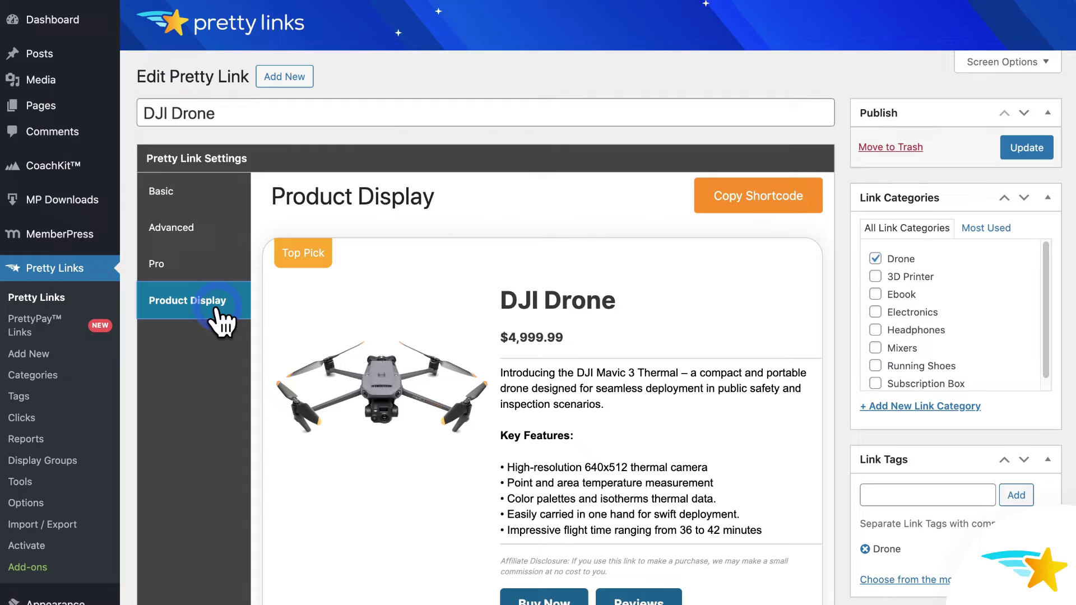
scroll(727, 309, "down", 6)
scroll(730, 310, "down", 6)
scroll(735, 309, "down", 4)
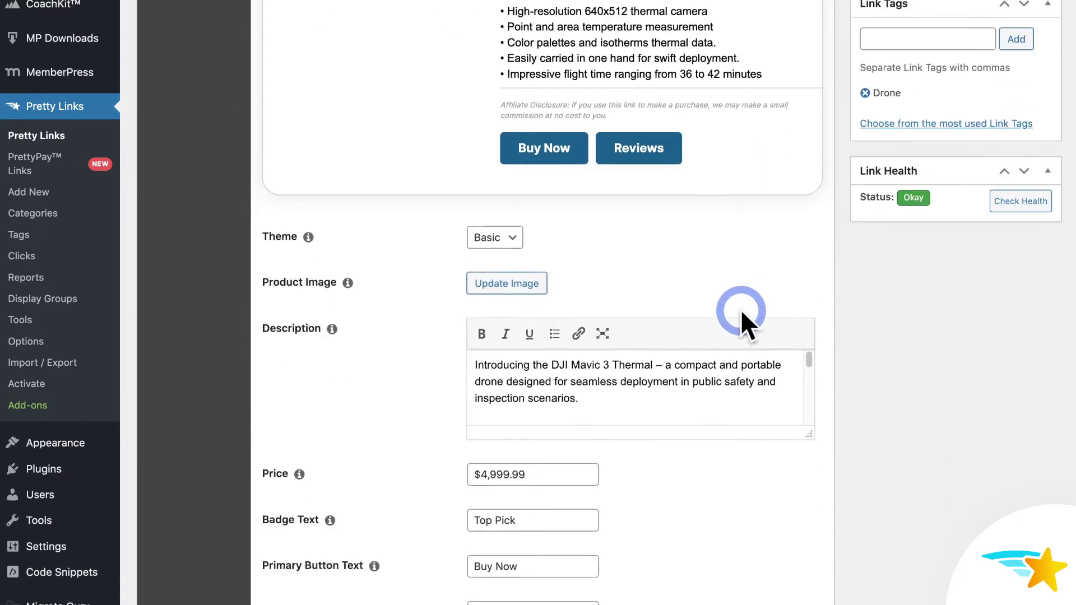
scroll(741, 308, "down", 1)
scroll(411, 294, "up", 5)
scroll(400, 254, "up", 3)
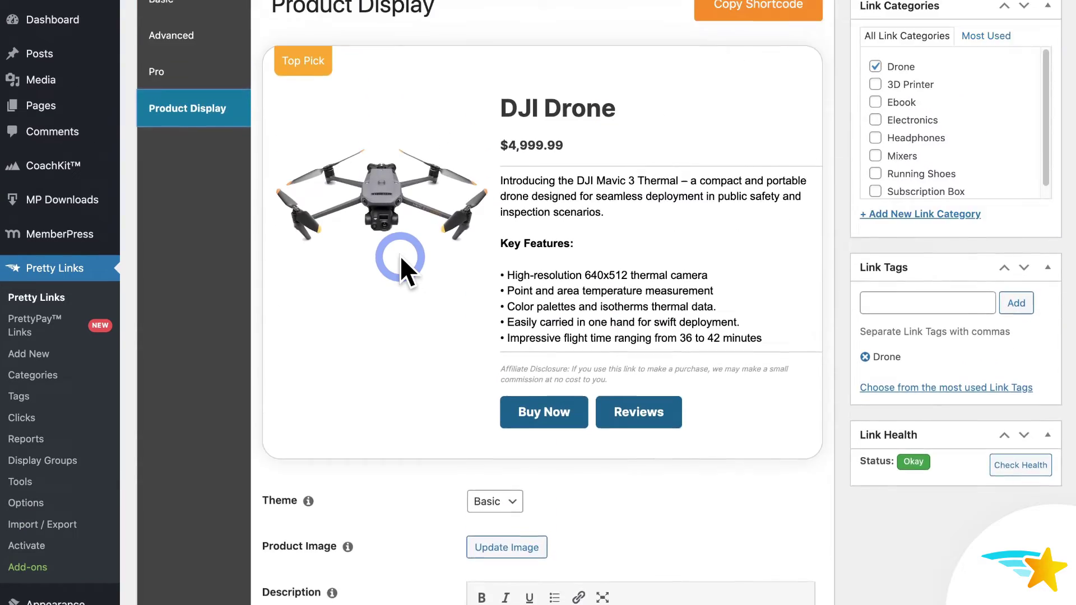
scroll(401, 255, "up", 2)
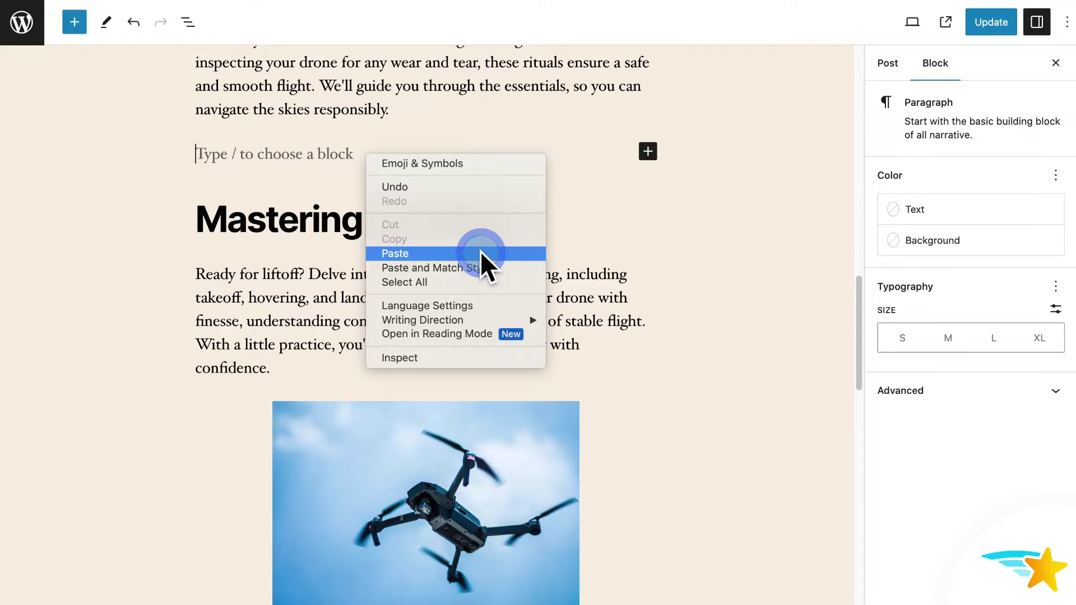
left_click(480, 252)
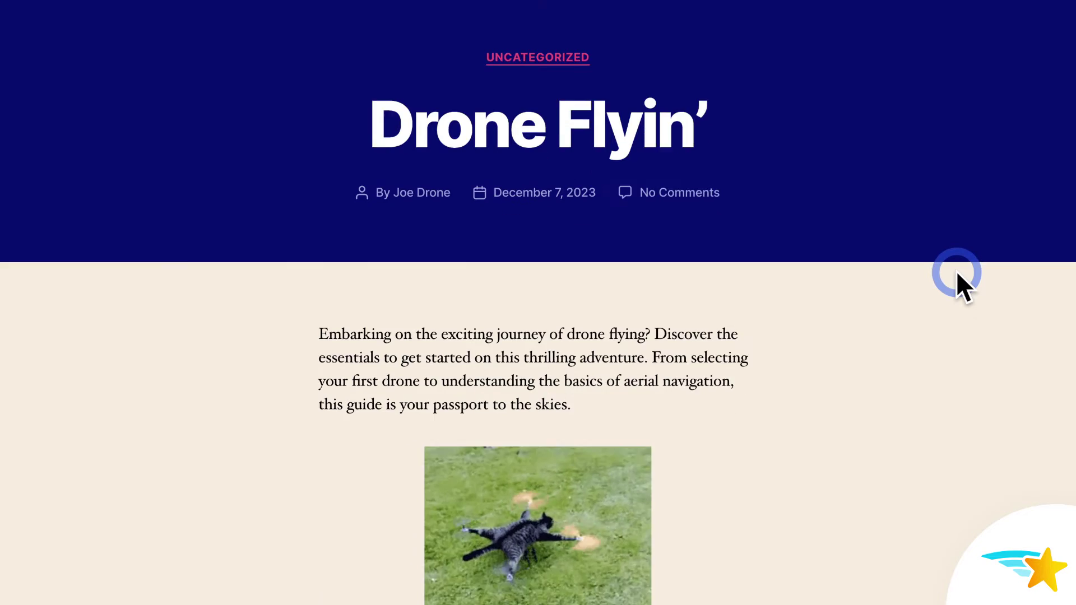
scroll(956, 271, "down", 5)
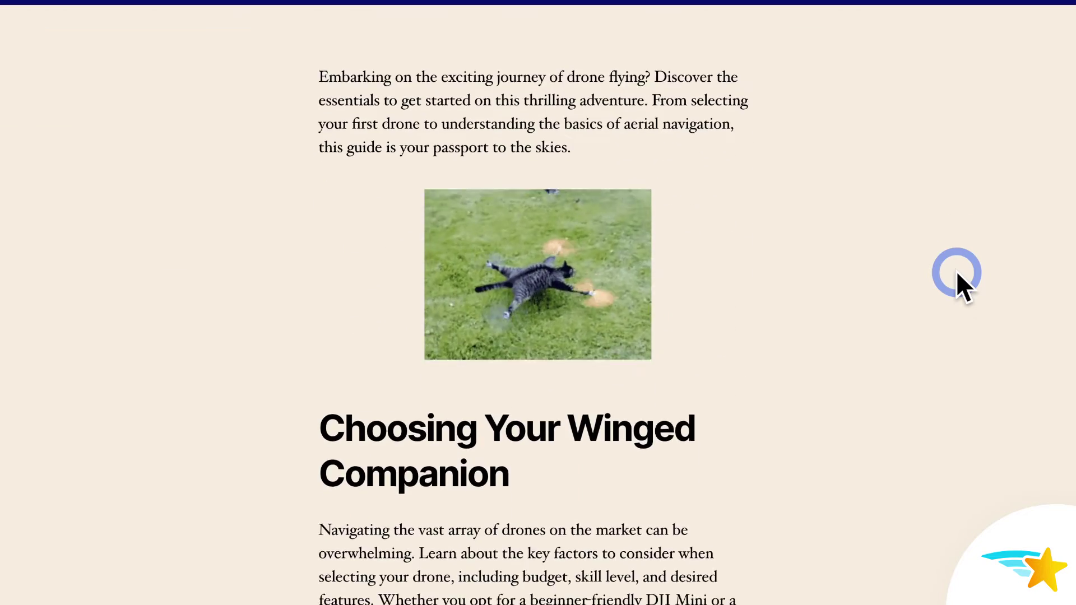
scroll(956, 270, "down", 5)
scroll(955, 271, "down", 5)
scroll(956, 271, "down", 3)
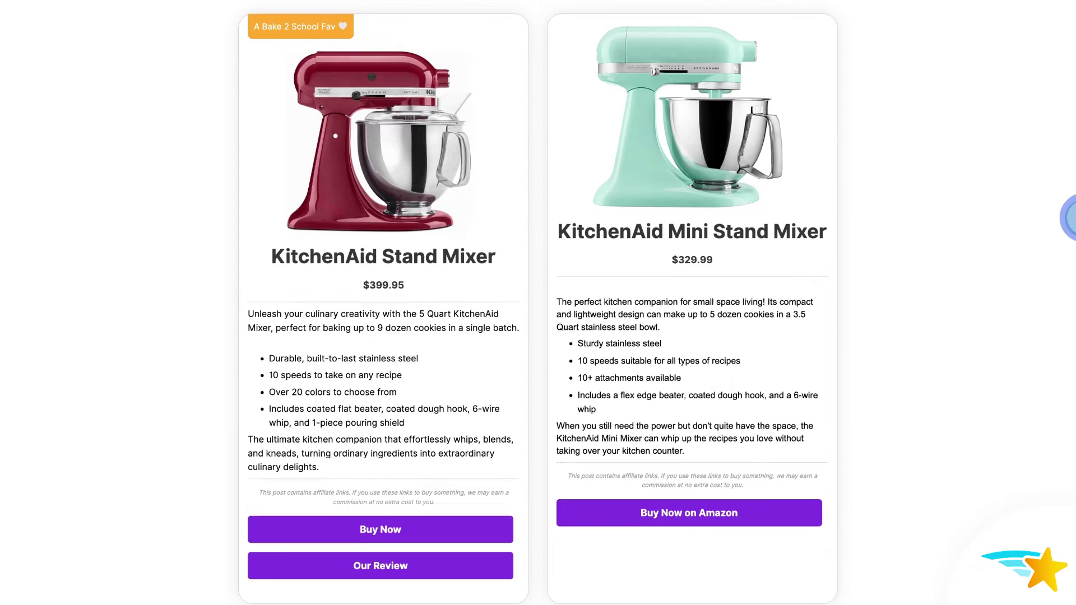
scroll(956, 271, "down", 3)
scroll(956, 270, "down", 5)
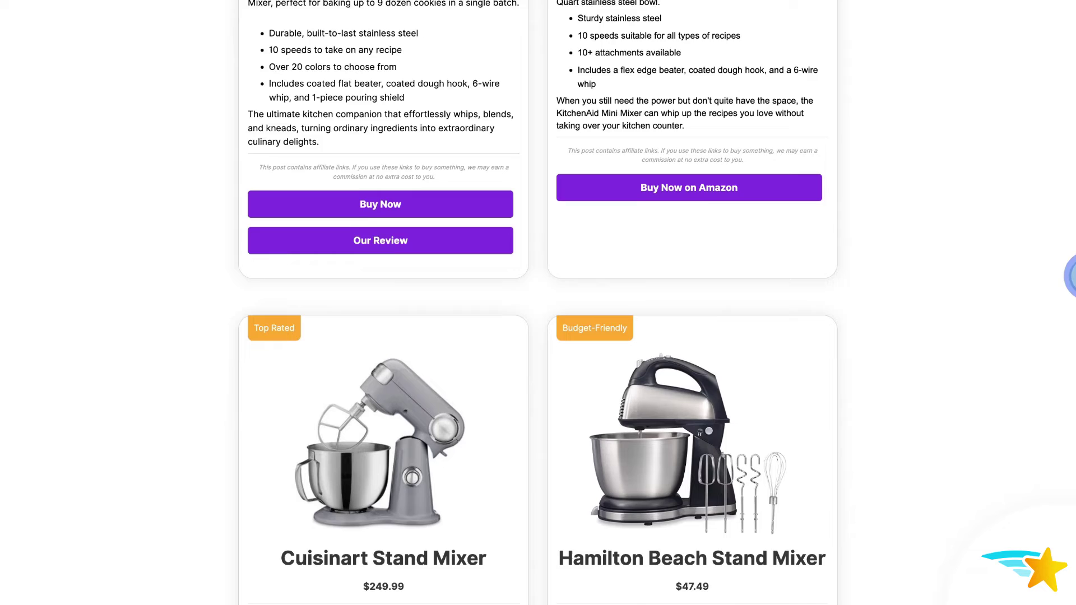
scroll(1068, 276, "down", 5)
scroll(1069, 275, "down", 3)
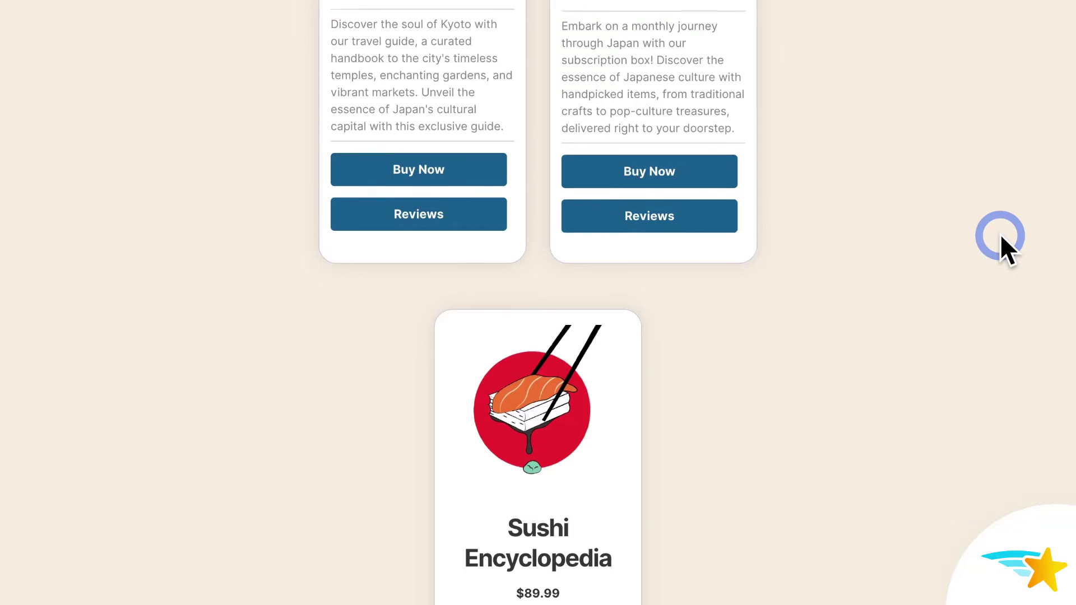
scroll(999, 234, "up", 3)
scroll(999, 234, "up", 2)
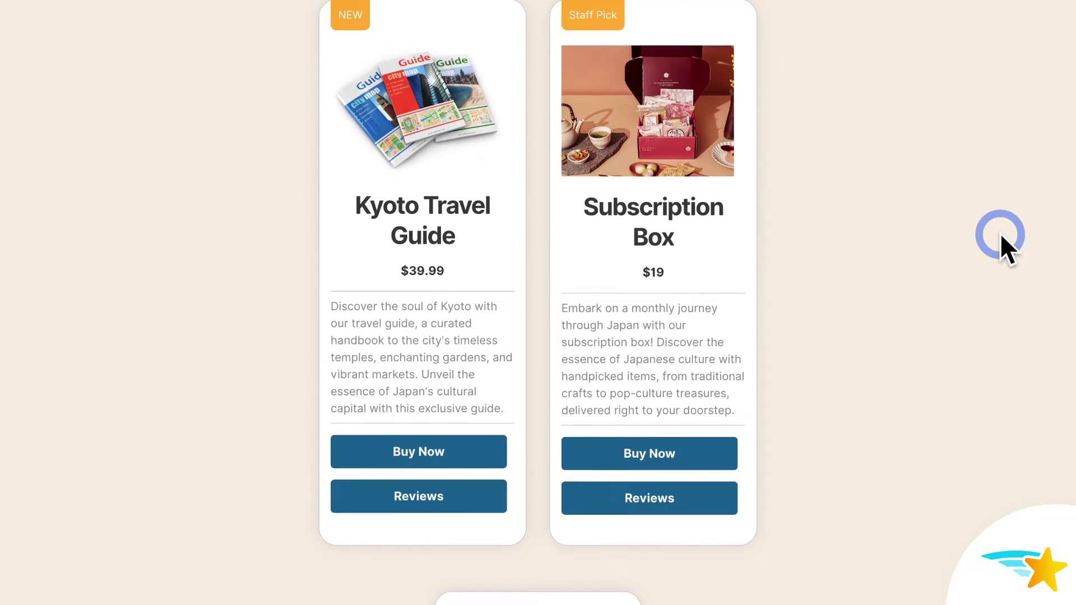
scroll(999, 233, "up", 1)
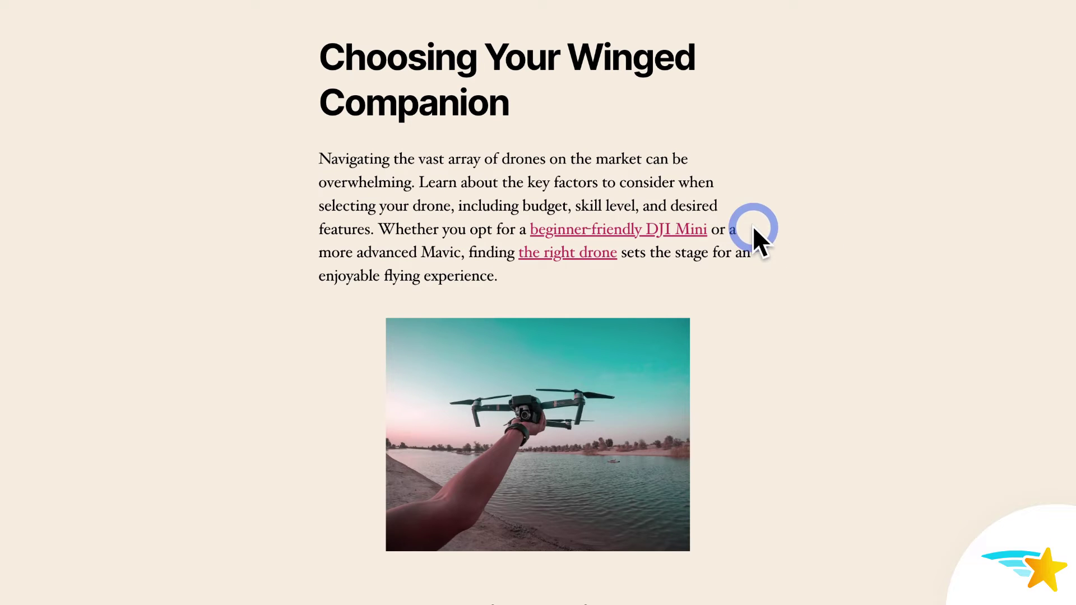
scroll(606, 258, "down", 3)
scroll(606, 258, "down", 2)
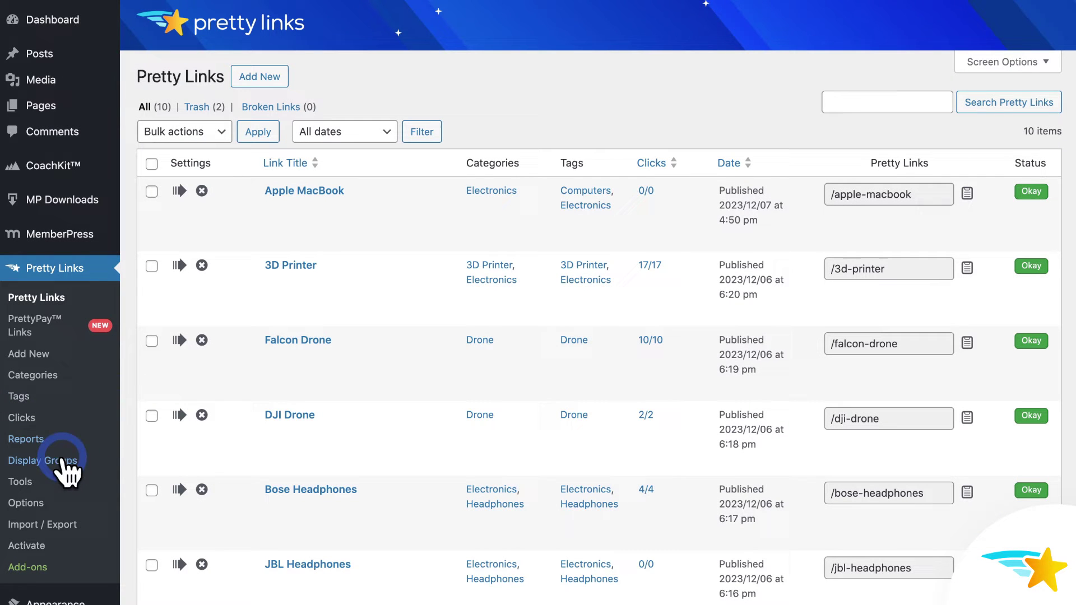
- Toggle thresholds, Add Nofollow and Add Sponsored back off, then enable Disclosure Notice
left_click(26, 503)
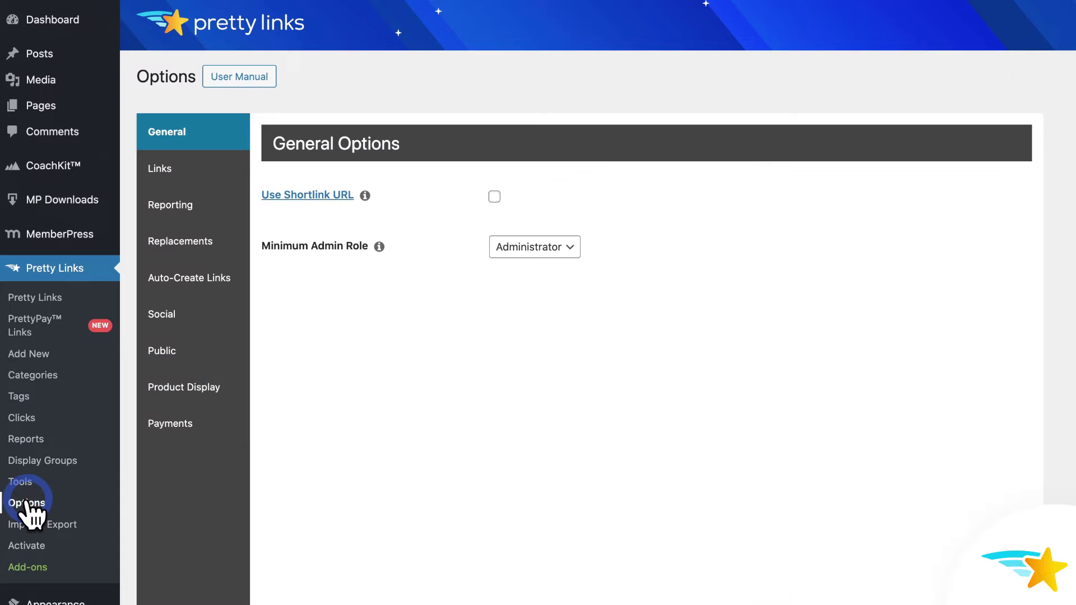
left_click(182, 242)
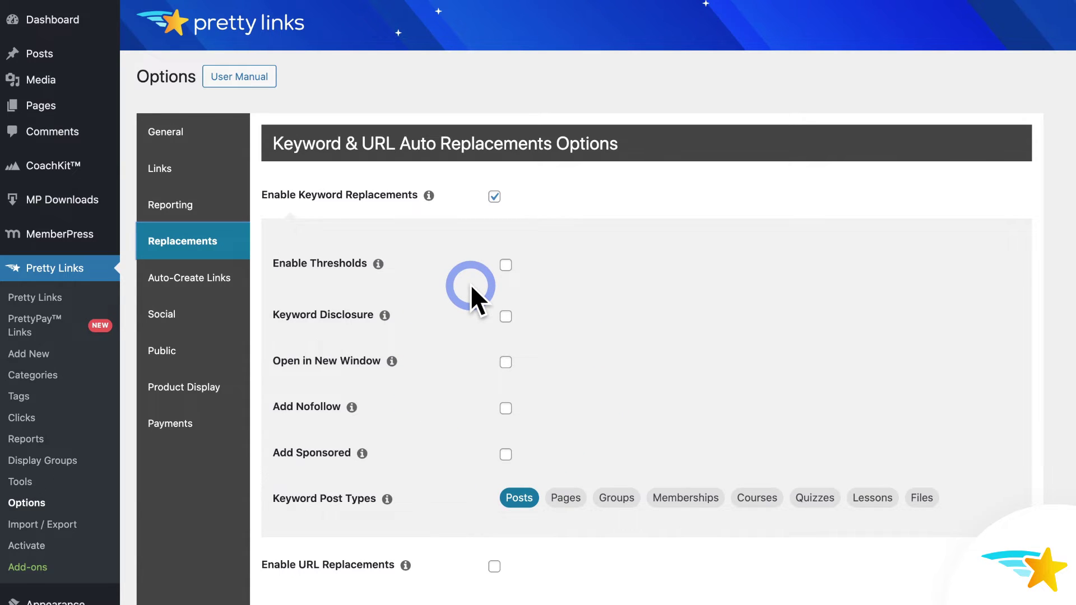
left_click(506, 266)
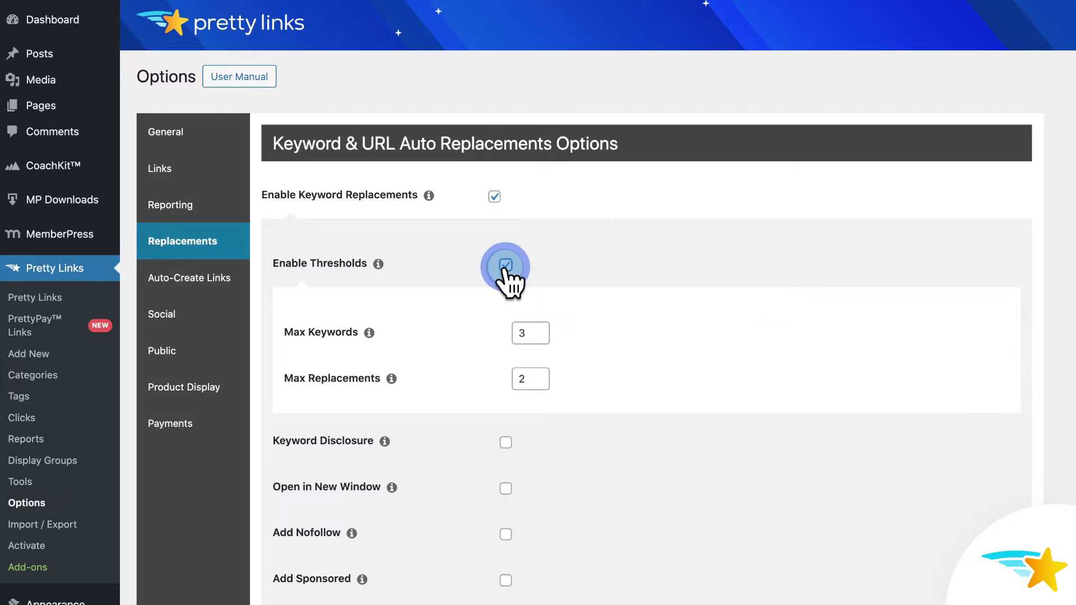
left_click(505, 265)
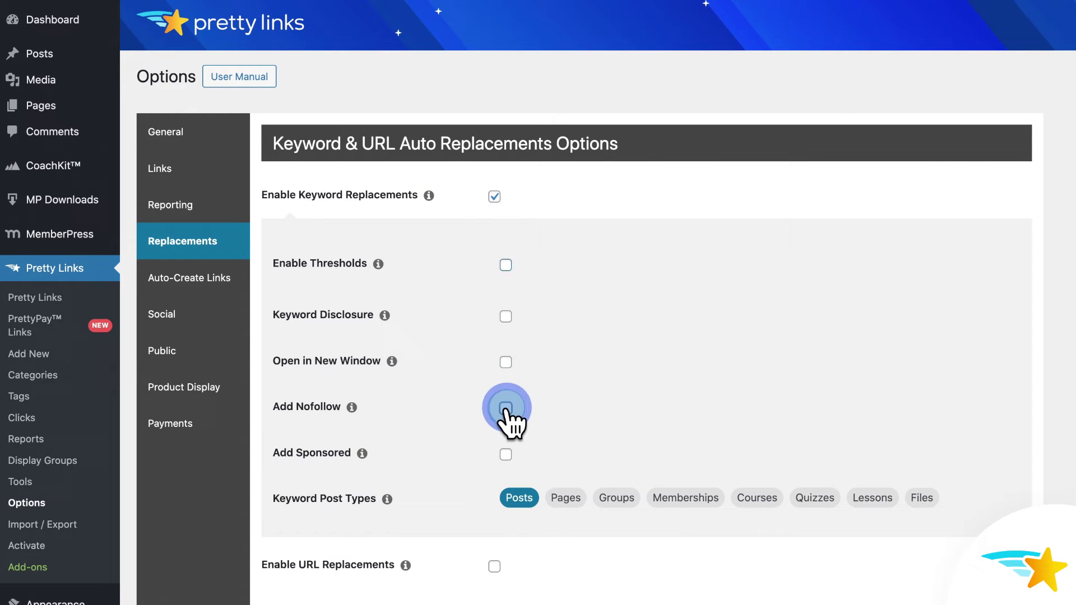
left_click(506, 409)
left_click(506, 409)
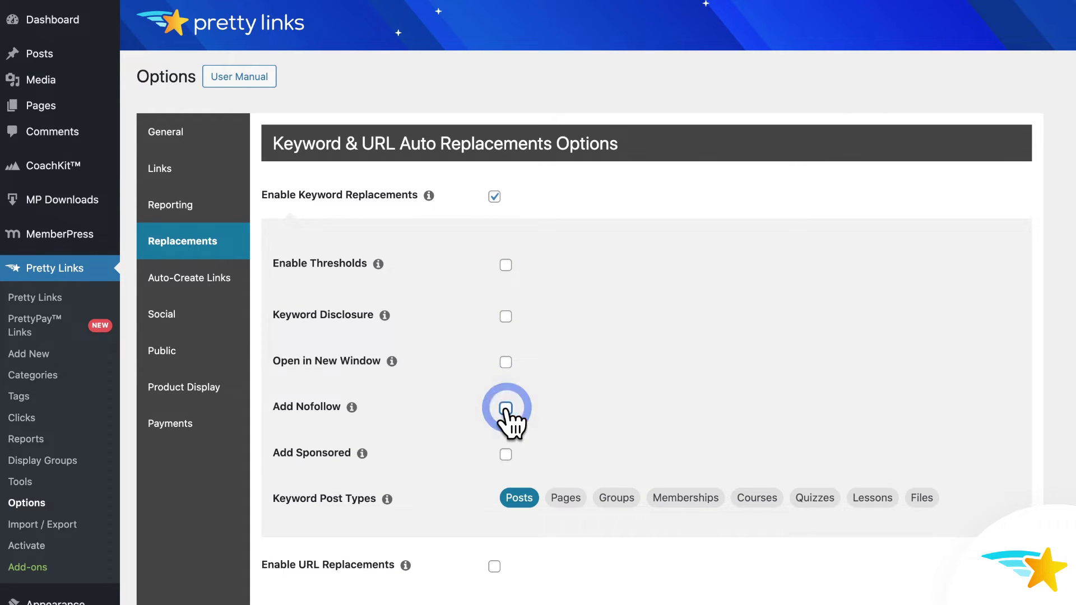
left_click(504, 455)
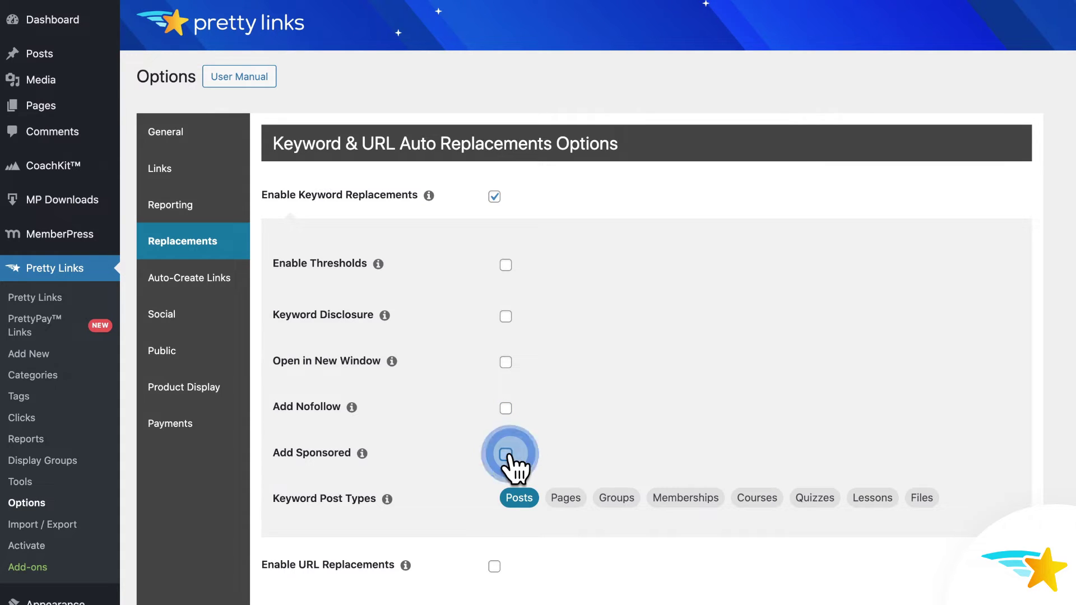
left_click(505, 455)
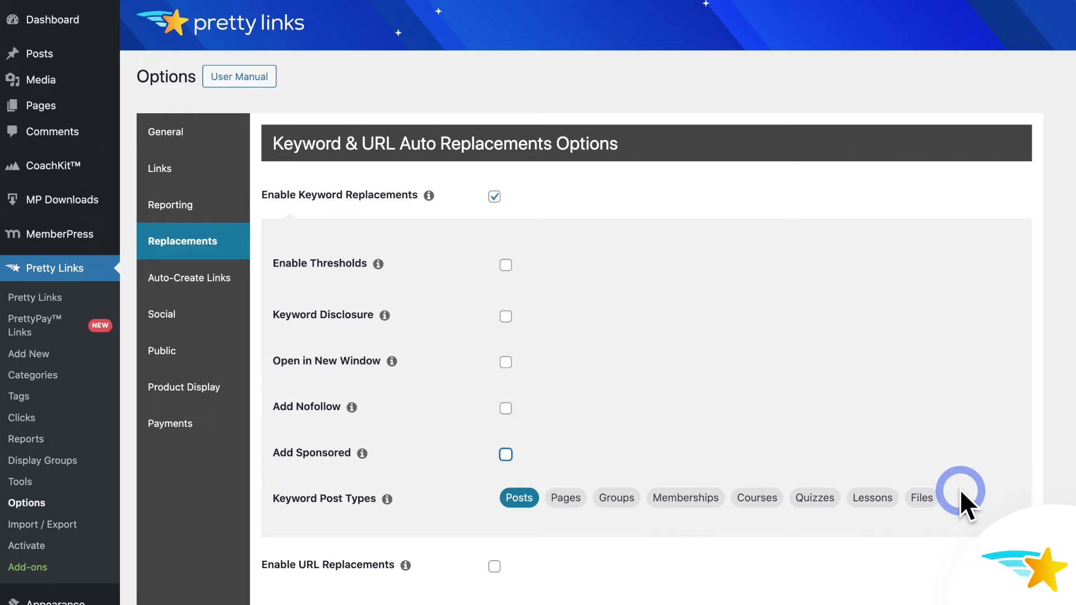
scroll(960, 489, "down", 4)
scroll(959, 490, "down", 2)
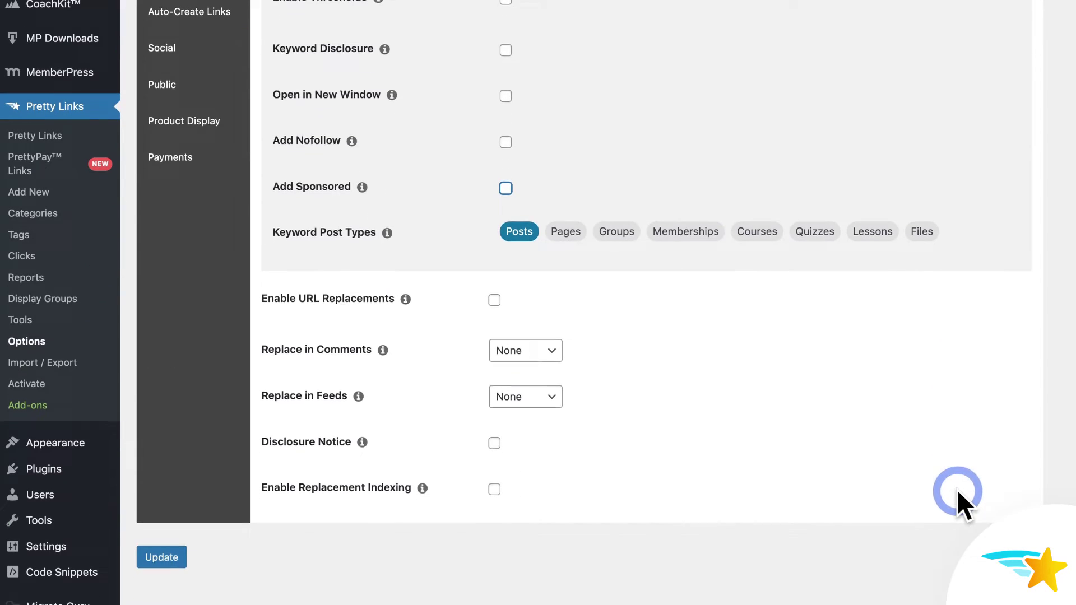
left_click(493, 440)
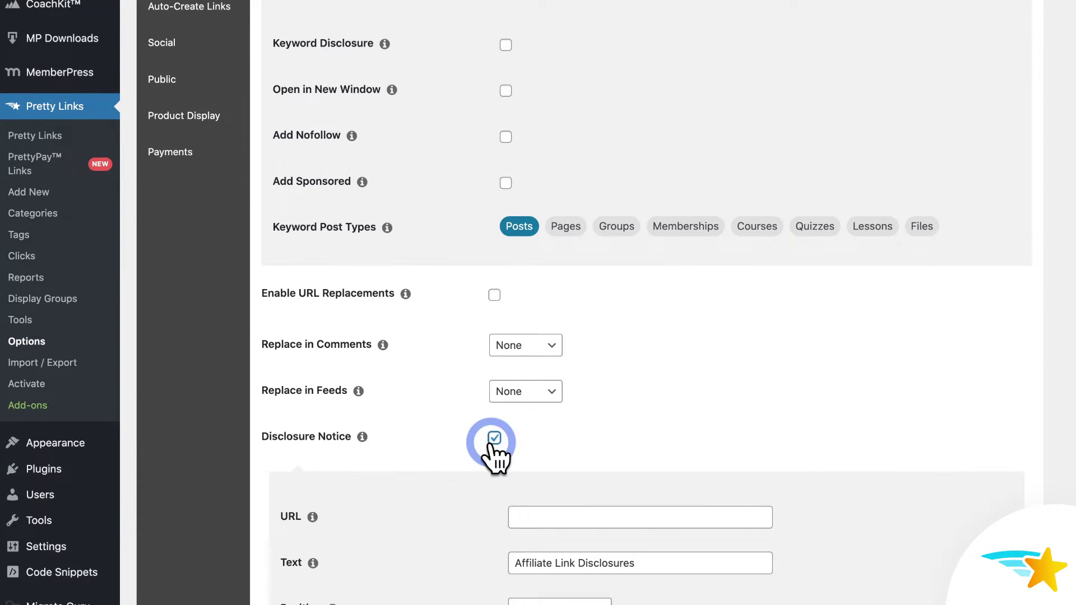
scroll(498, 454, "down", 2)
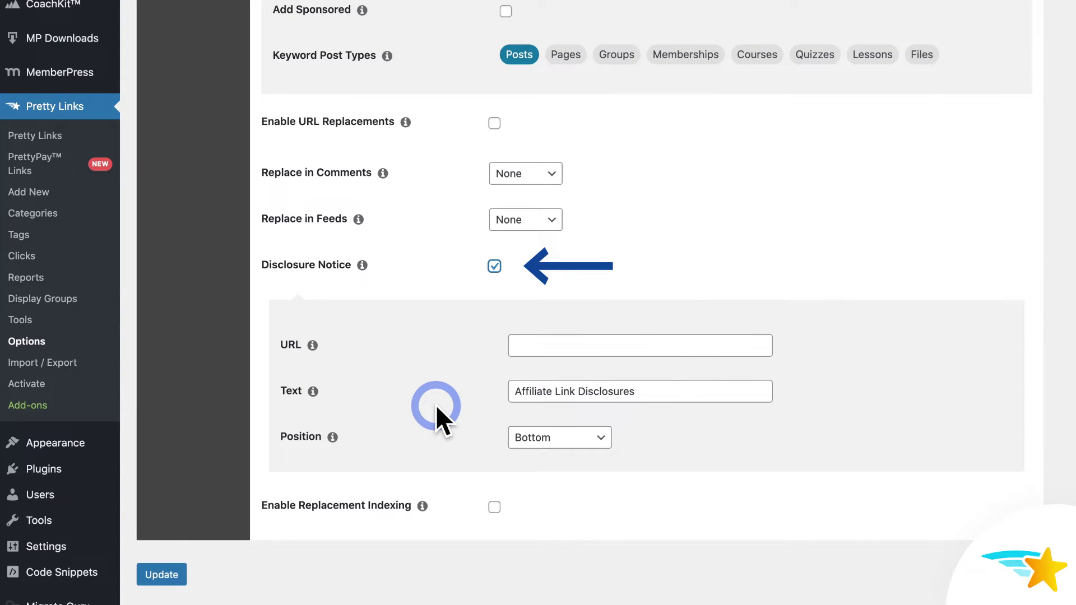
scroll(436, 405, "up", 2)
scroll(435, 405, "up", 2)
scroll(435, 404, "up", 2)
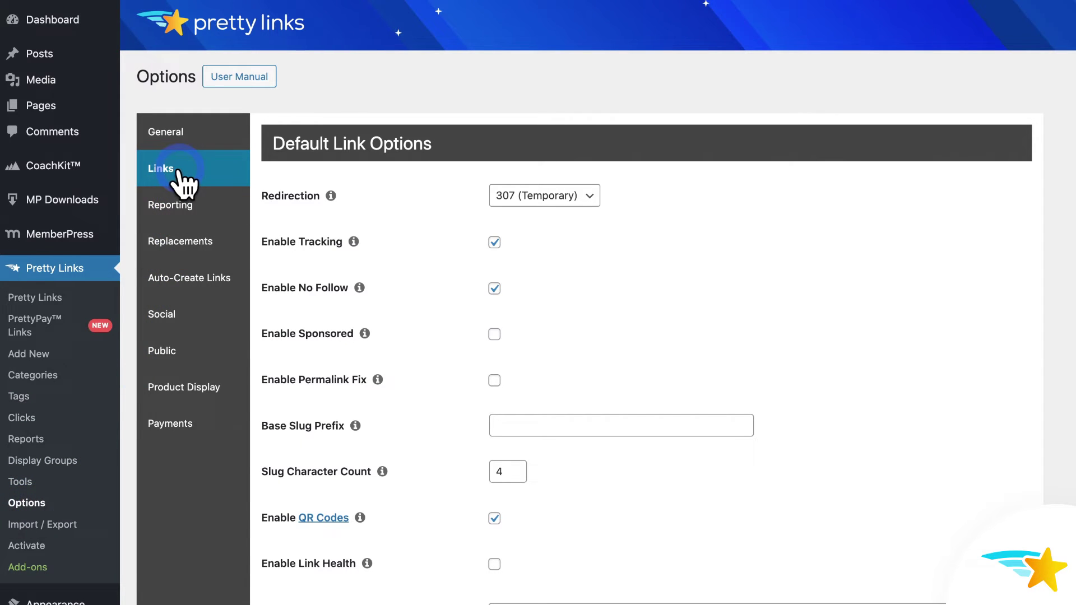
scroll(380, 303, "down", 1)
scroll(387, 252, "down", 3)
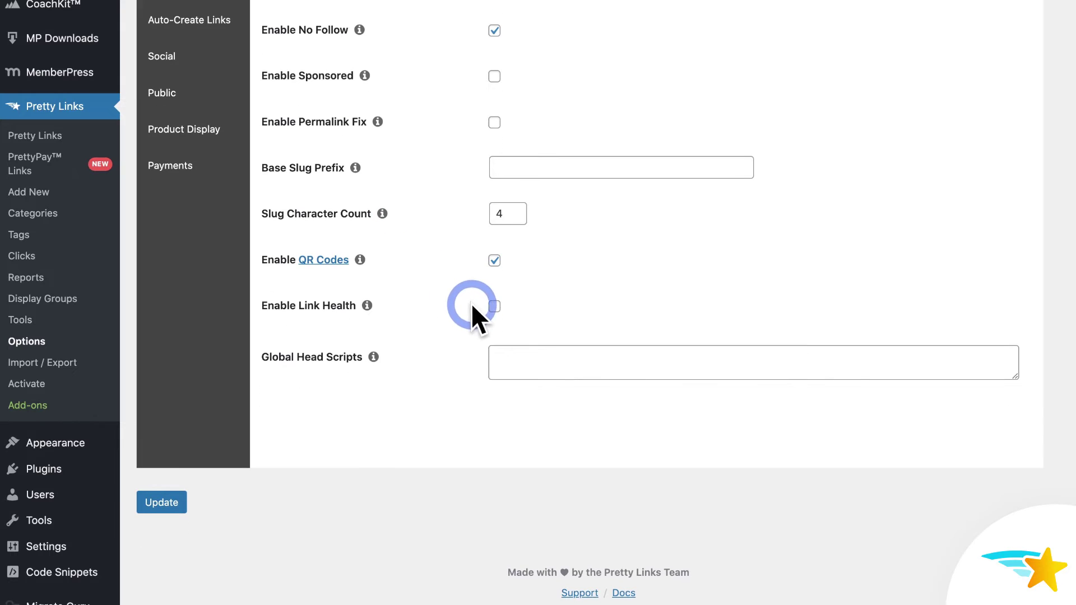
- Check Enable Link Health on the Links options tab
left_click(495, 306)
scroll(500, 319, "down", 2)
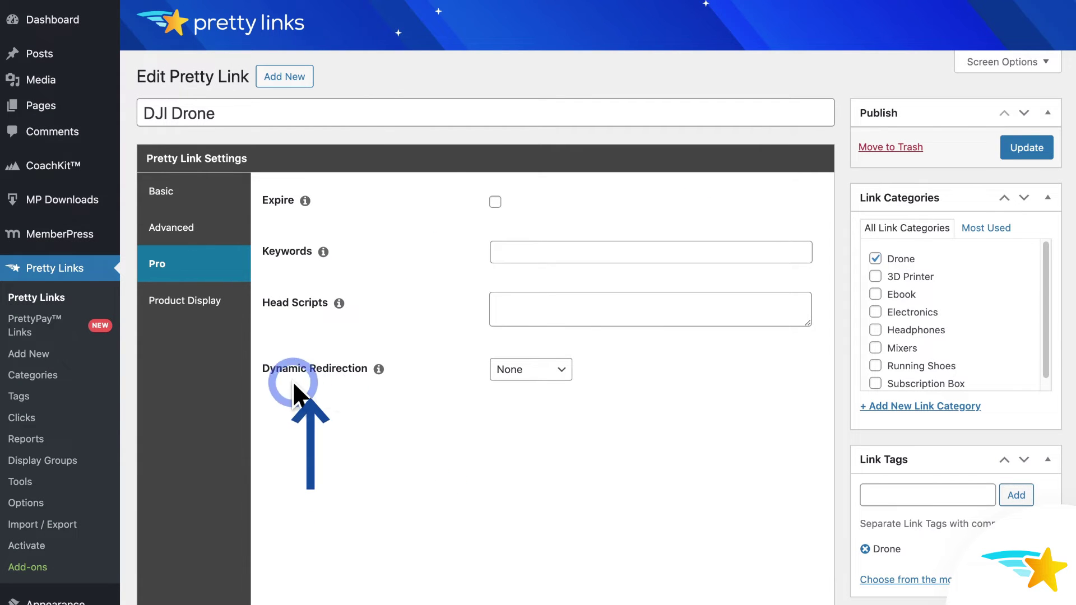
- Try Rotation redirection with a second target URL weighted 24%
left_click(531, 369)
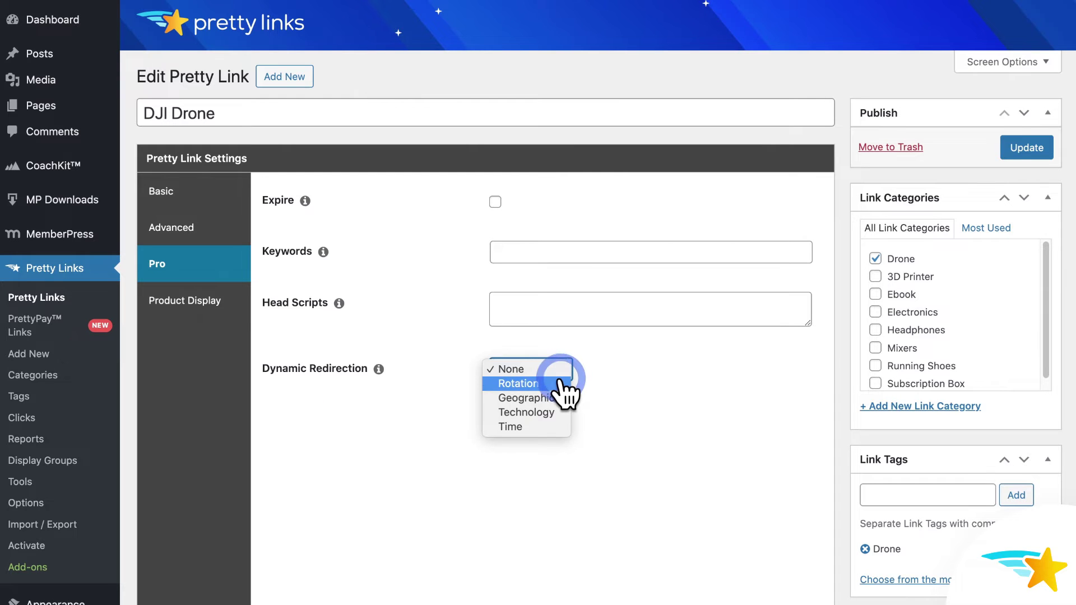
left_click(518, 383)
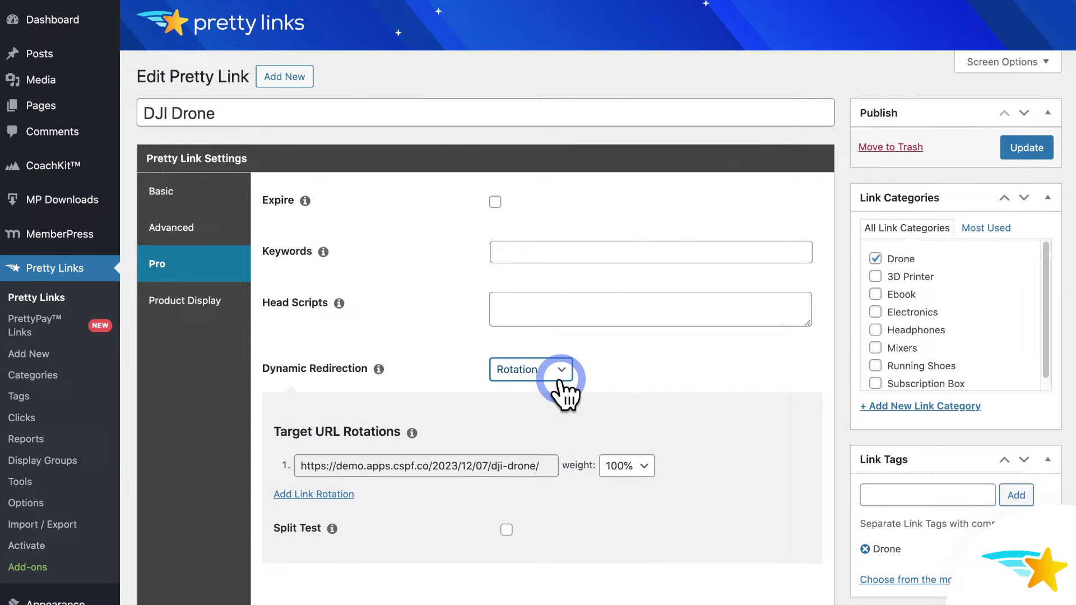
left_click(336, 494)
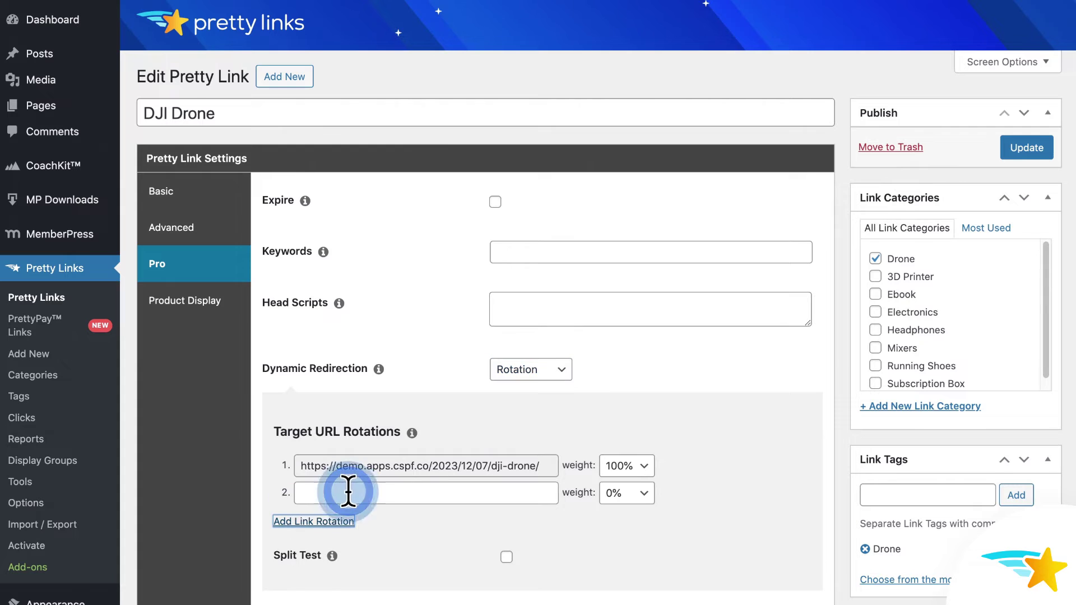
left_click(644, 492)
left_click(618, 511)
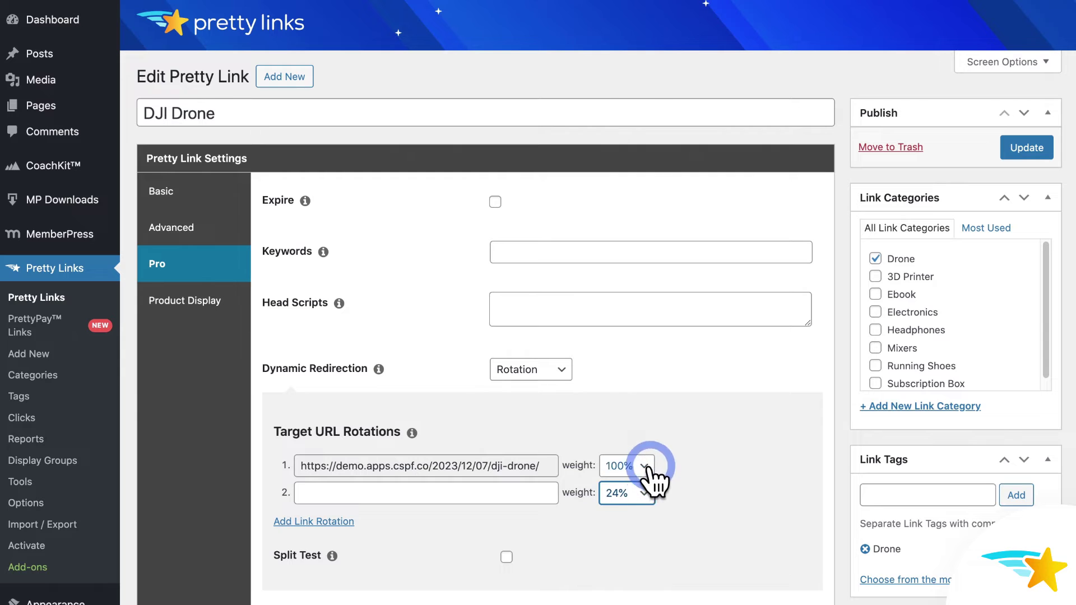
left_click(626, 465)
- Try Geographic redirection with a countries row, then Technology with device left at Any
left_click(562, 370)
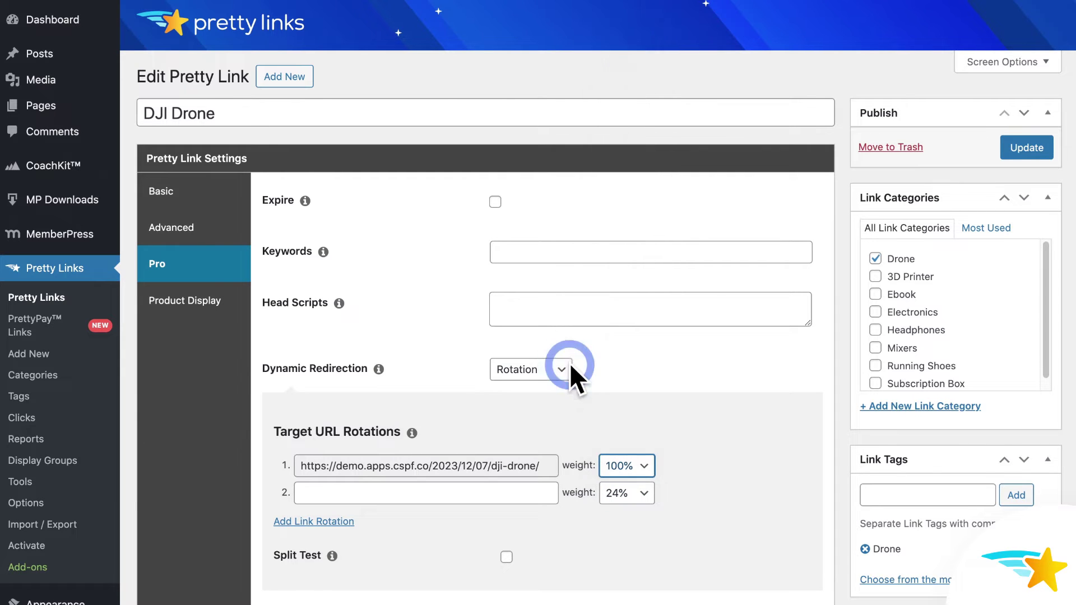
left_click(566, 384)
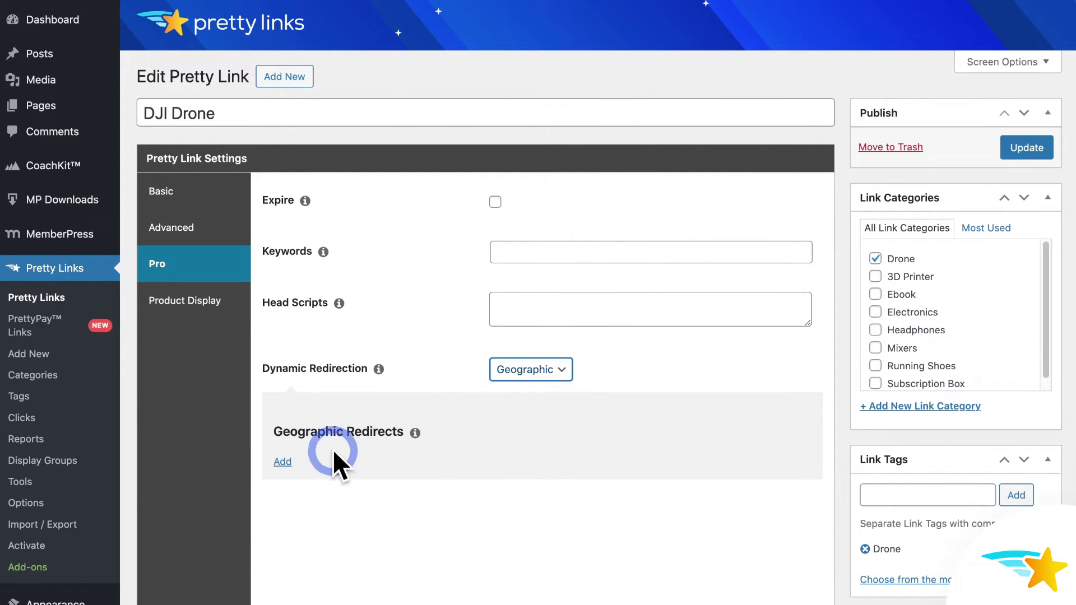
left_click(289, 463)
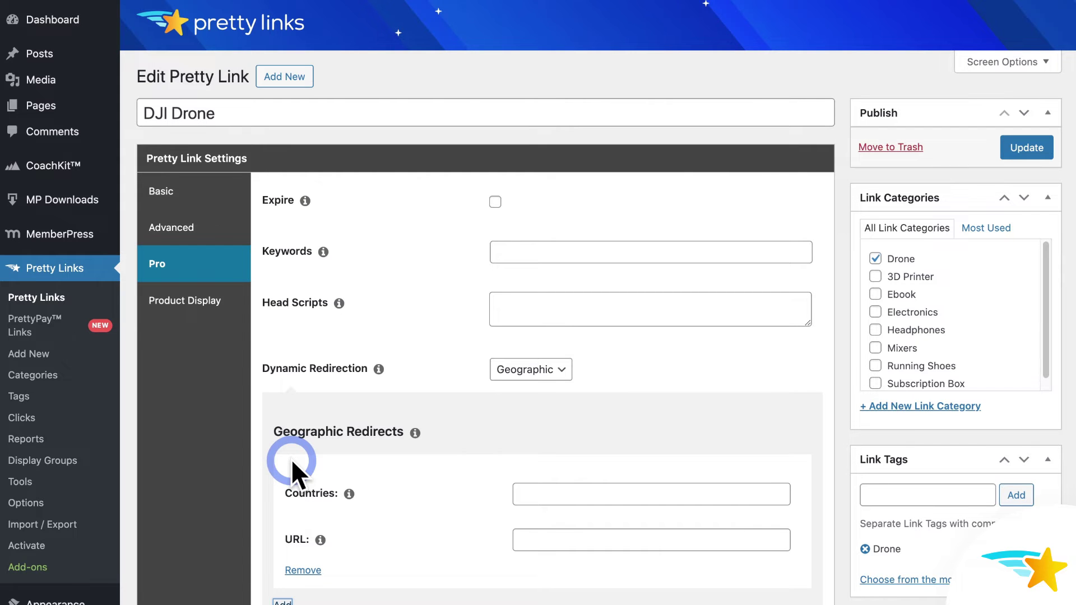
left_click(530, 370)
left_click(535, 385)
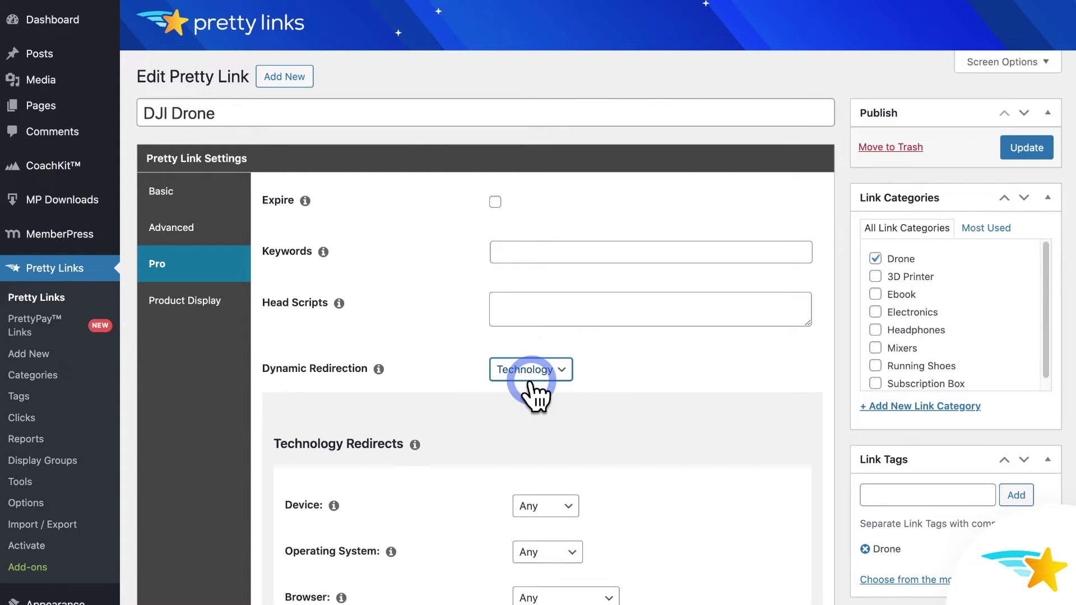
scroll(635, 386, "down", 4)
left_click(547, 346)
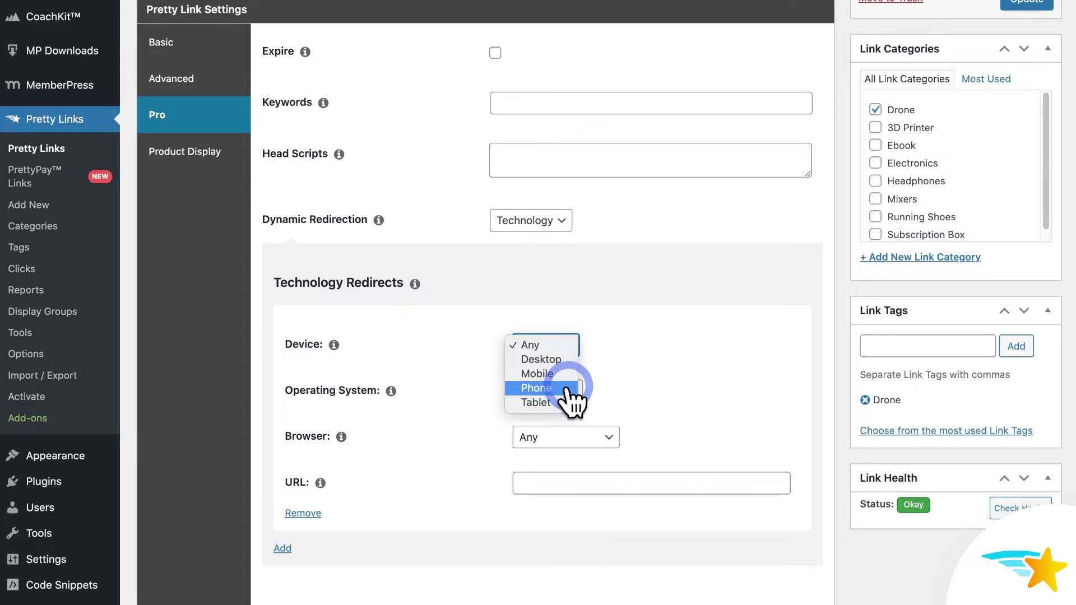
left_click(637, 353)
- Choose Time redirection and add a time period row
left_click(561, 223)
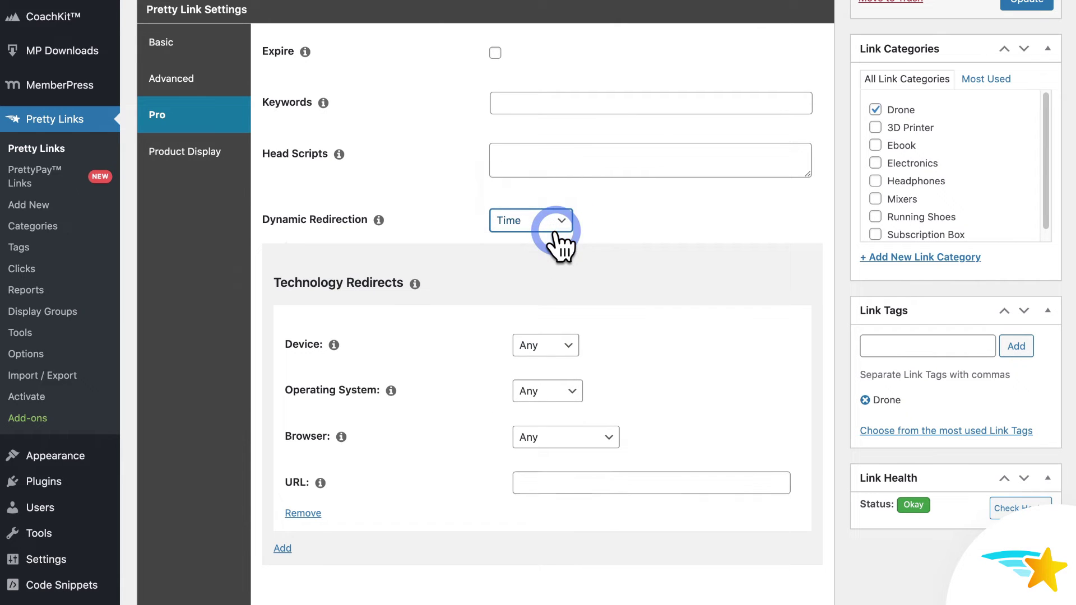
left_click(286, 312)
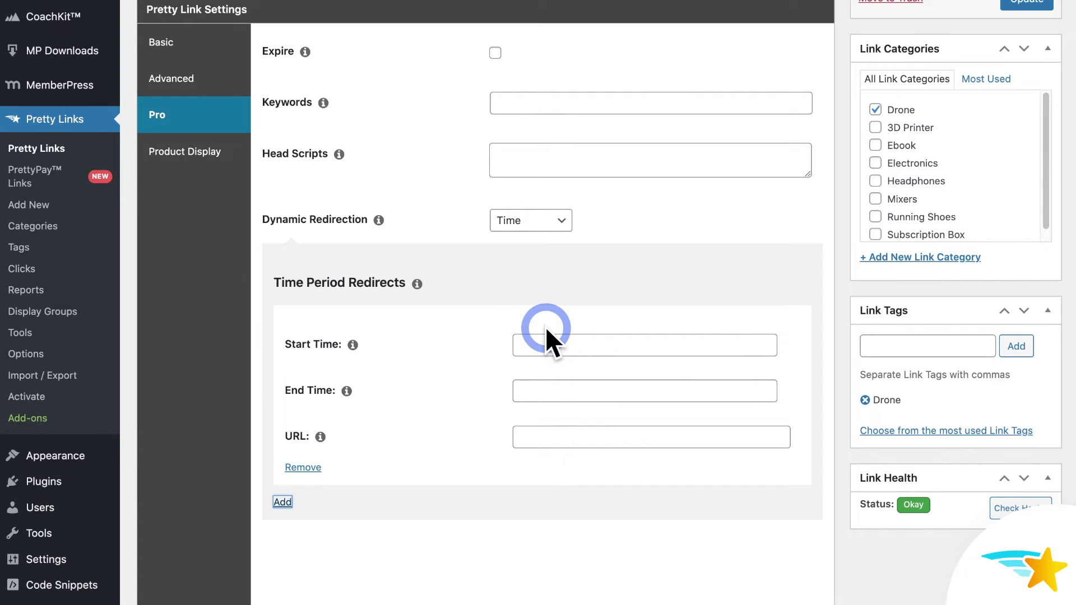
left_click(559, 221)
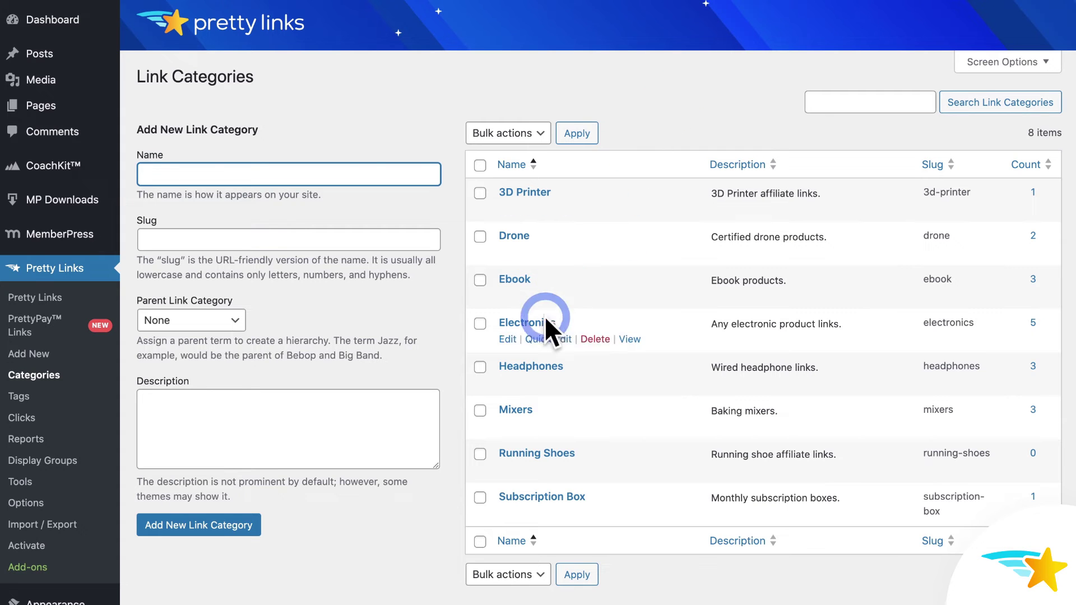
- Enter a new category name and slug, and add Audio to the JBL Headphones link
left_click(528, 366)
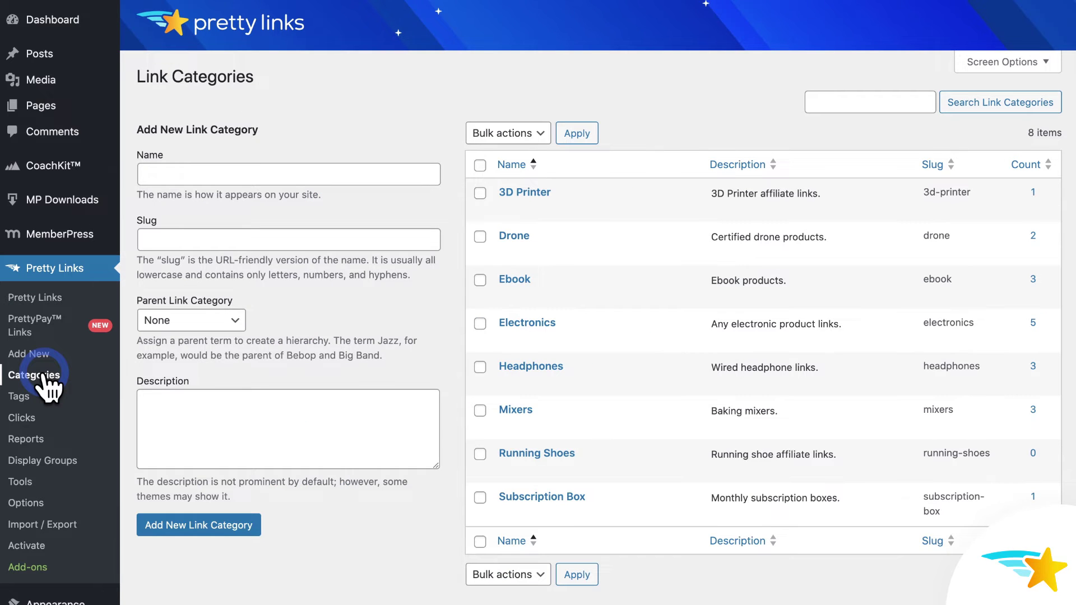
left_click(359, 177)
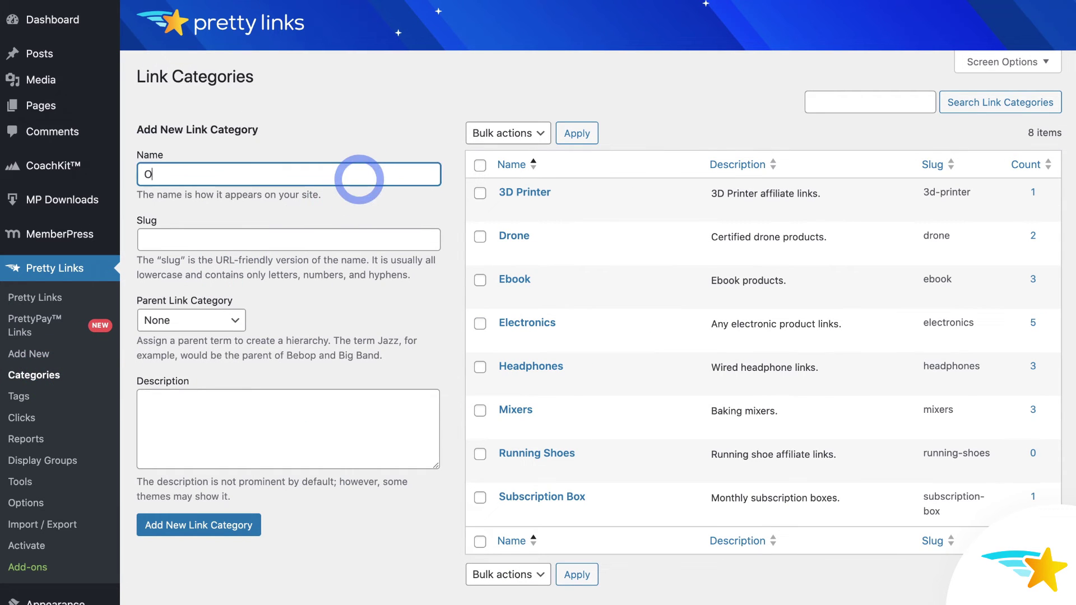
type("Online Course")
key("Tab")
type("online-co")
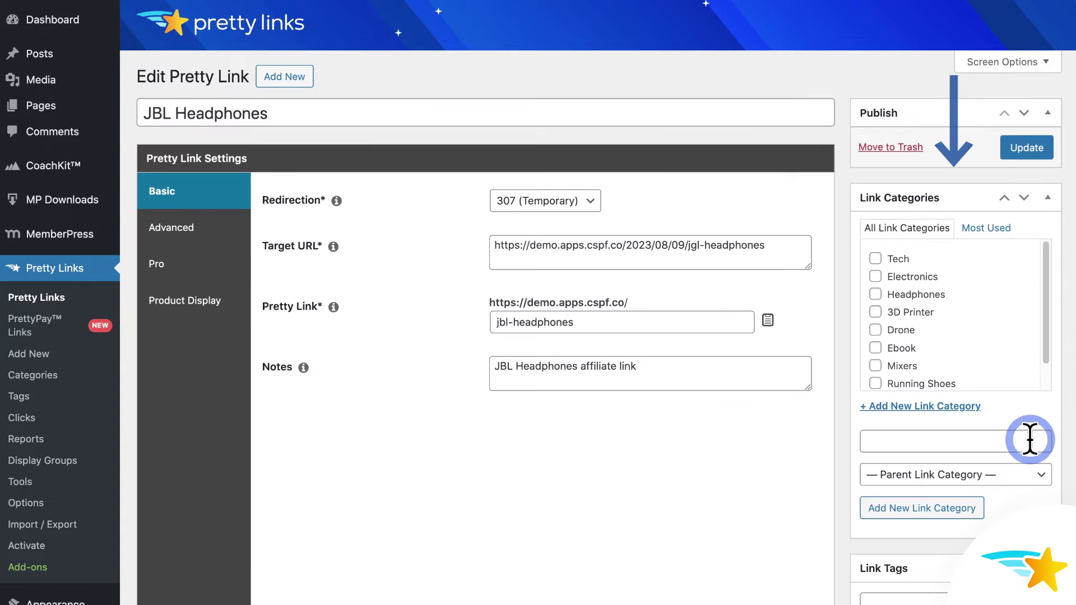
type("Audio")
left_click(967, 507)
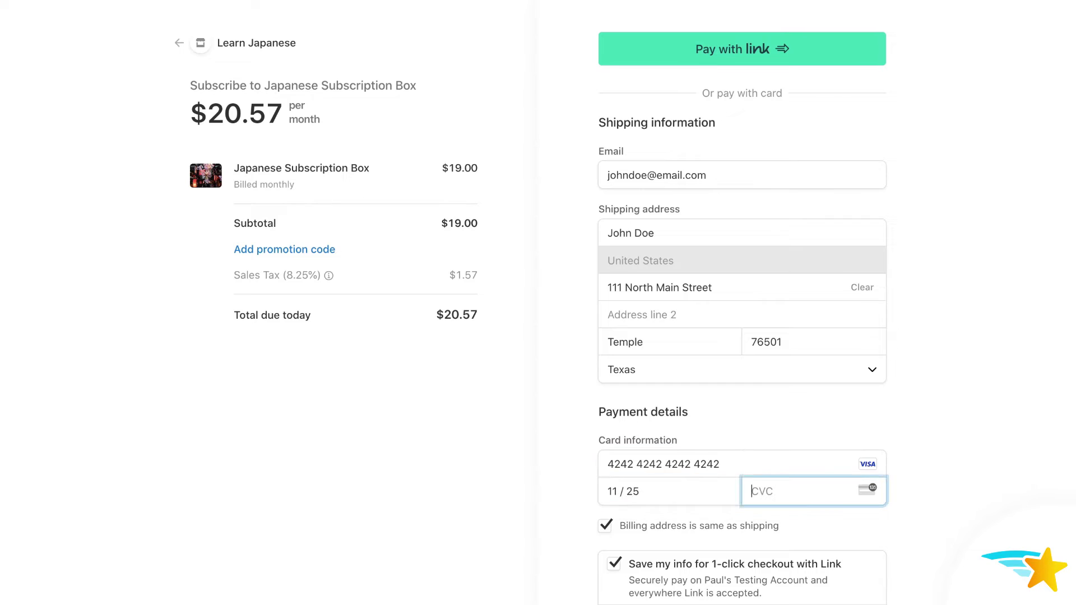
type("123")
- Apply promotion code 25OFF on both Japanese Subscription Box checkouts
left_click(333, 250)
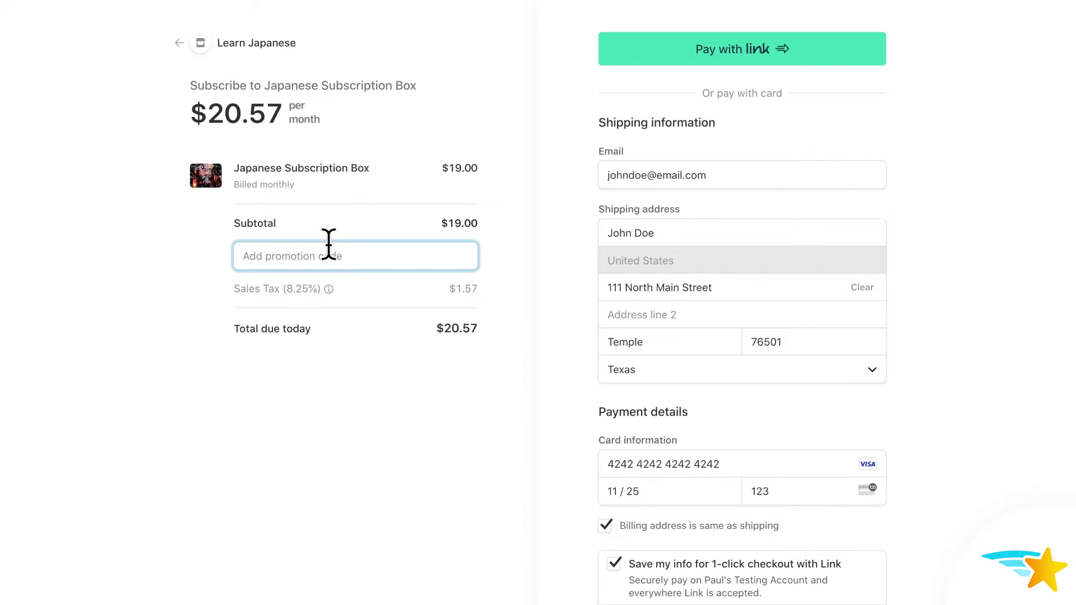
type("25OFF")
left_click(452, 255)
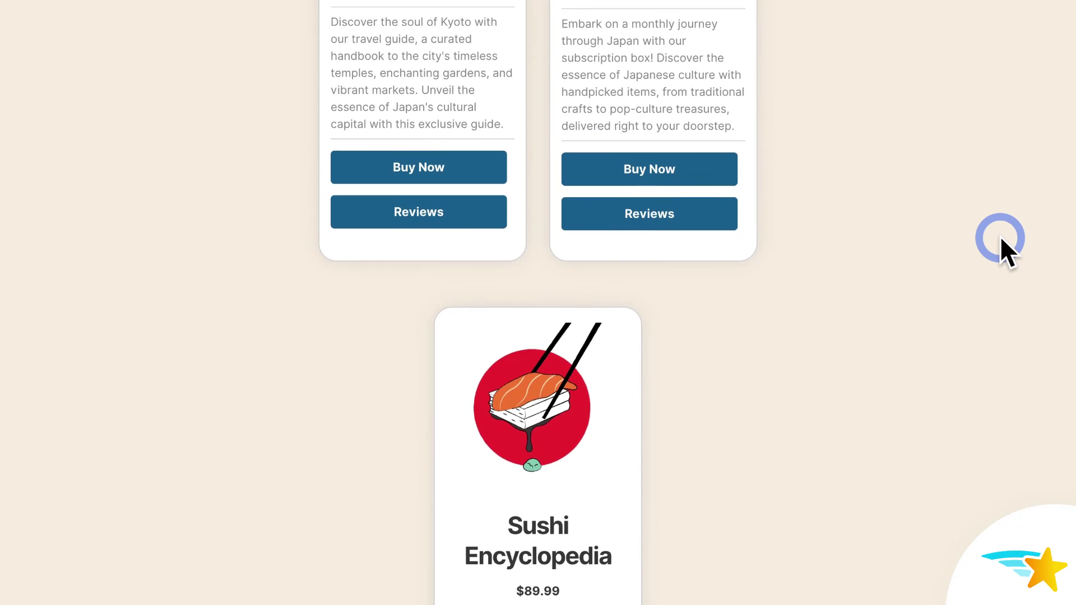
scroll(999, 235, "up", 5)
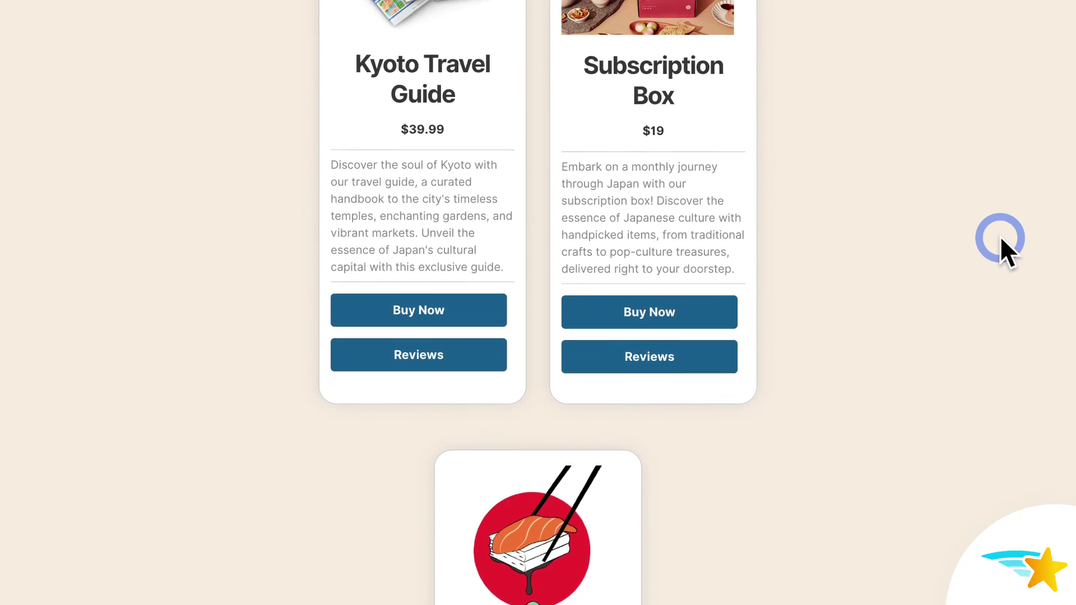
scroll(999, 237, "up", 5)
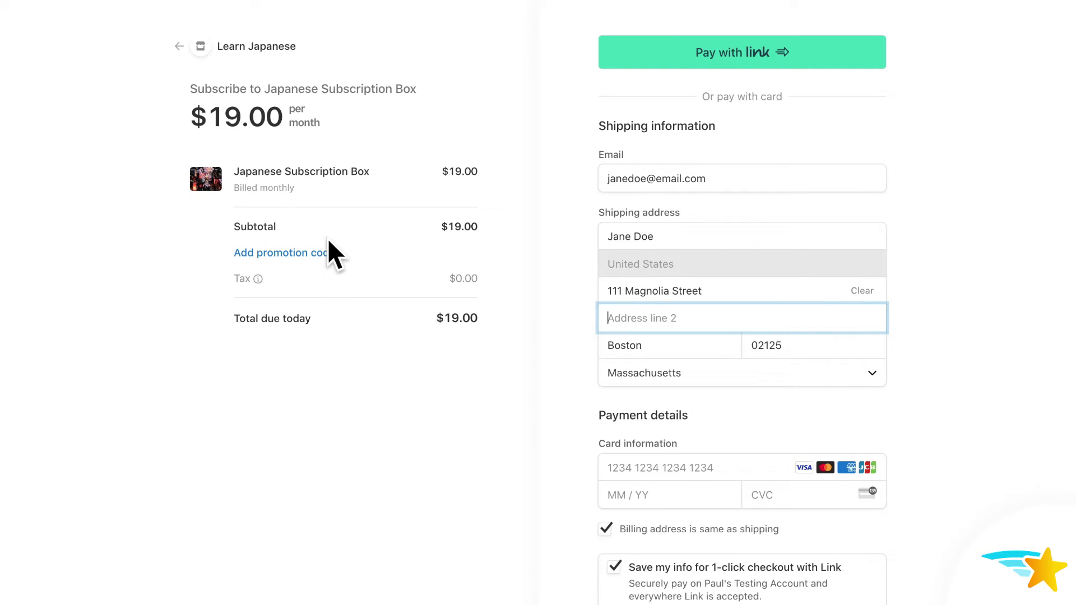
left_click(328, 252)
type("2")
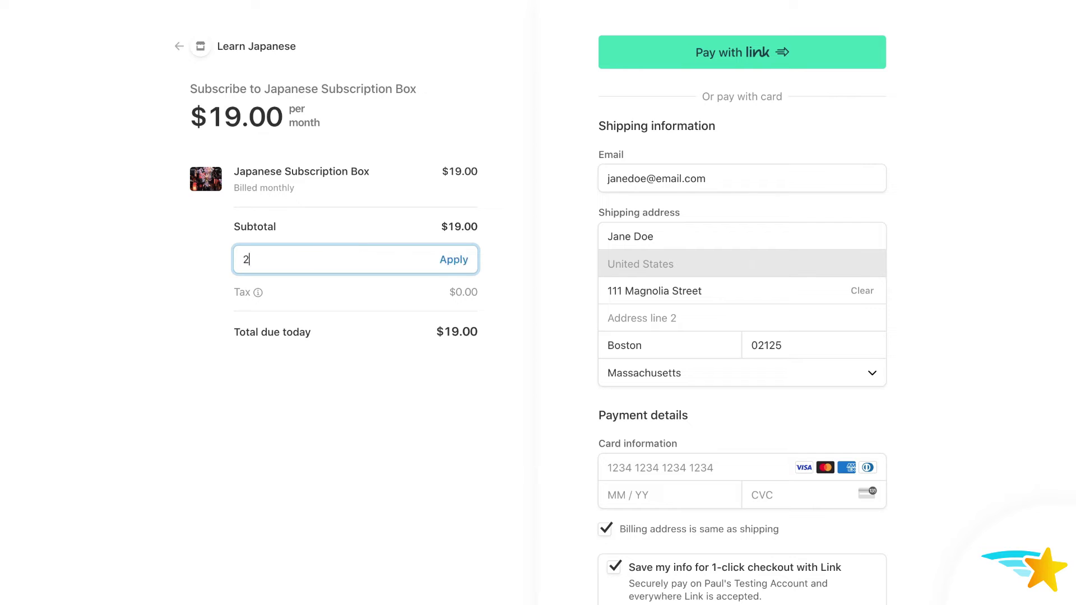
type("5OFF")
key("Return")
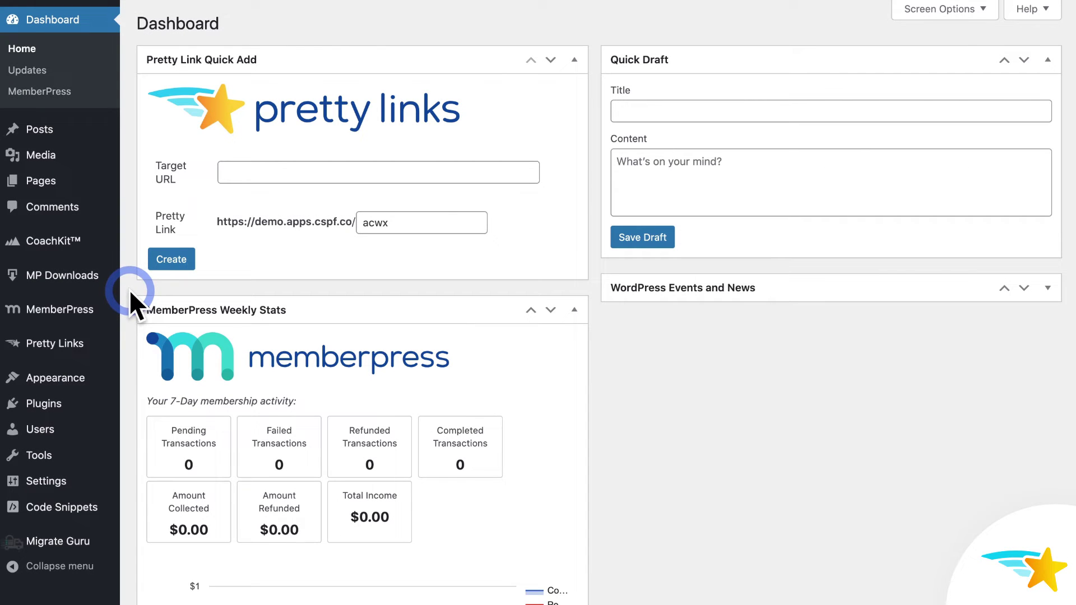
mouse_move(55, 344)
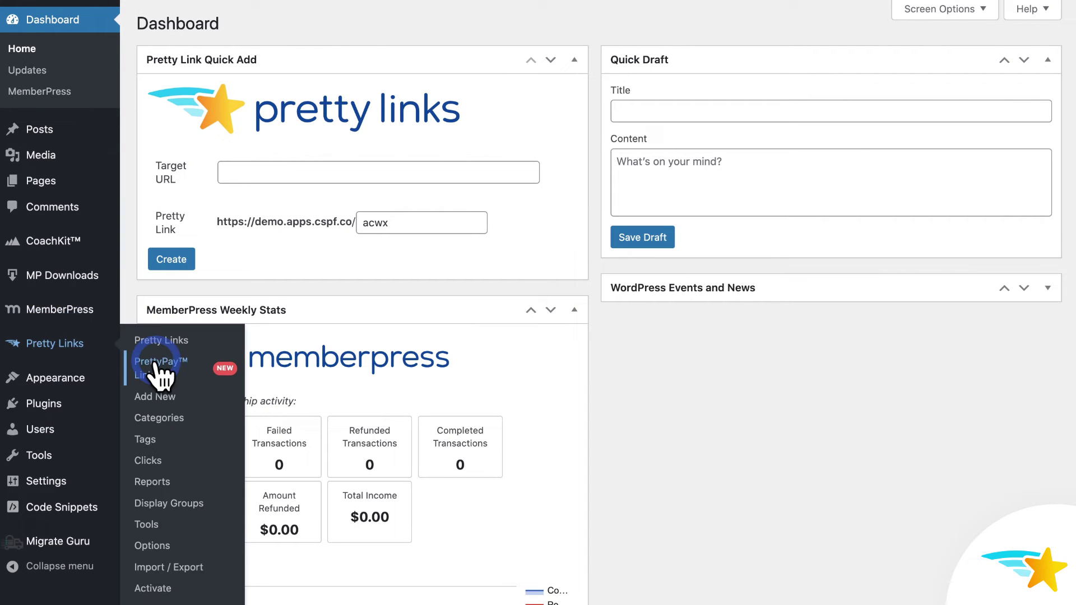
- Go to the PrettyPay Links list to reach the Subscription Box link
left_click(160, 368)
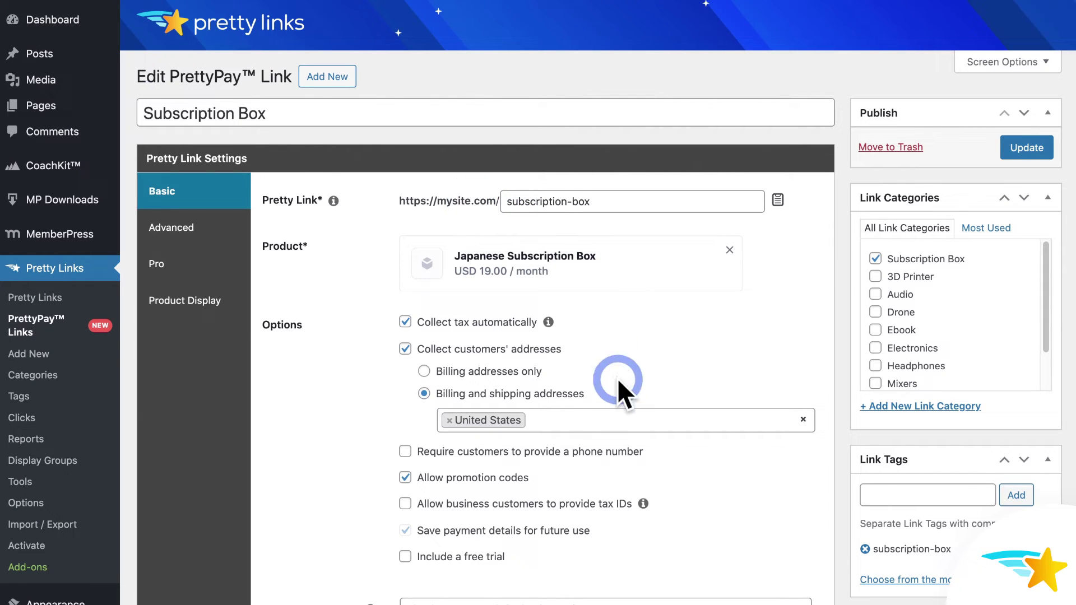
scroll(560, 239, "down", 3)
scroll(606, 434, "down", 2)
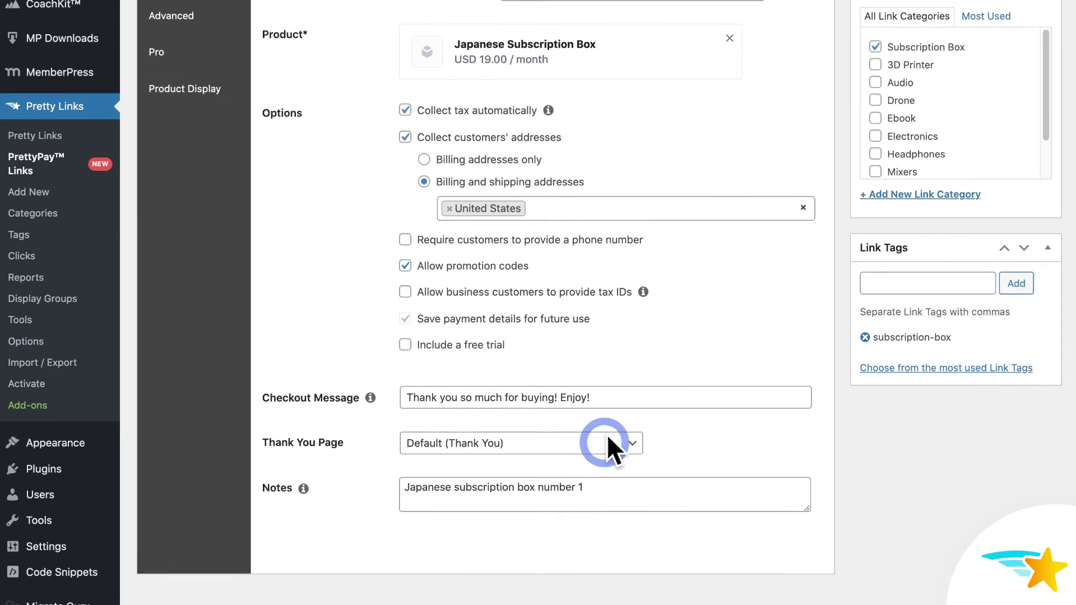
scroll(625, 323, "up", 5)
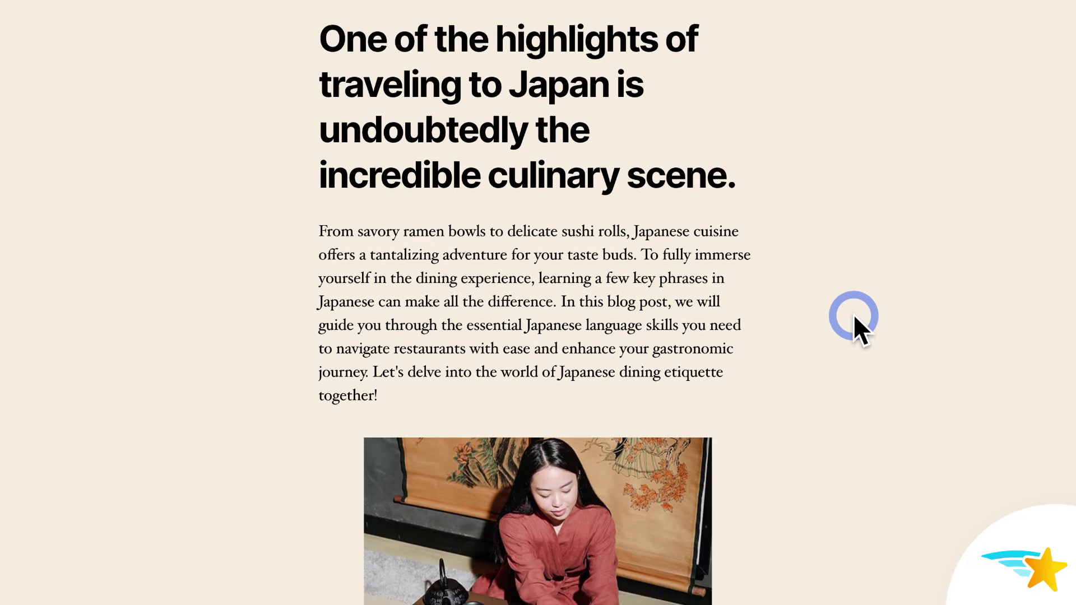
scroll(854, 314, "down", 8)
scroll(852, 314, "down", 3)
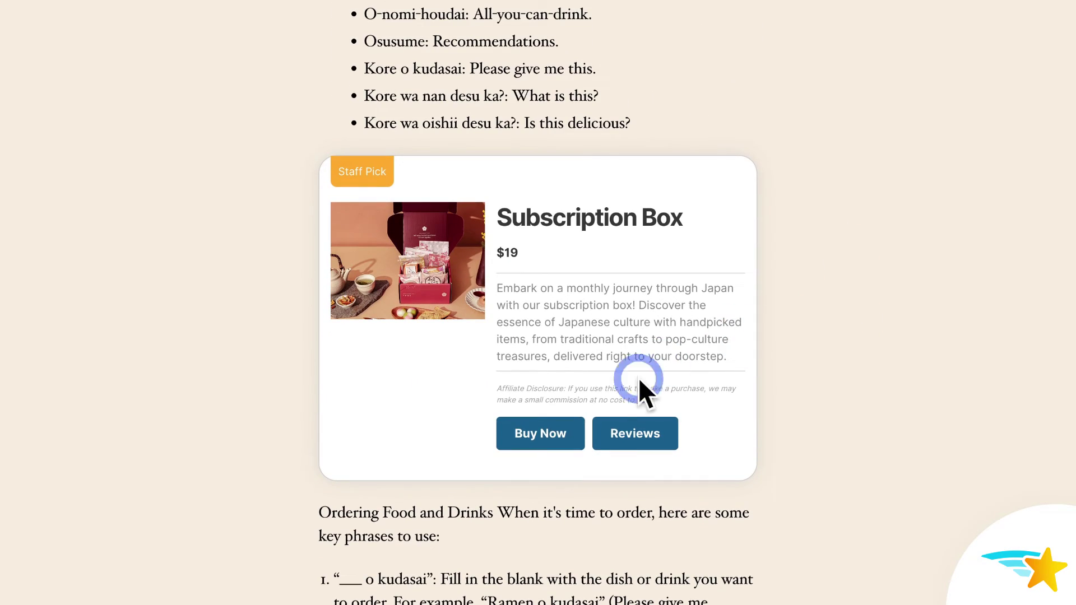
- Buy the Subscription Box and apply code 25OFF at checkout
left_click(572, 433)
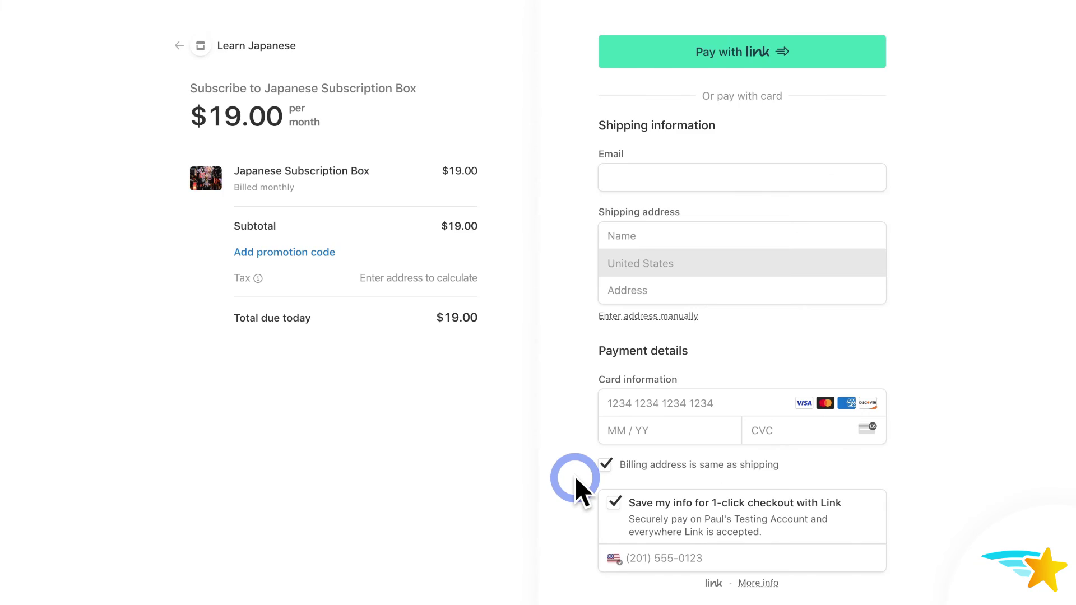
left_click(284, 251)
type("25OFF")
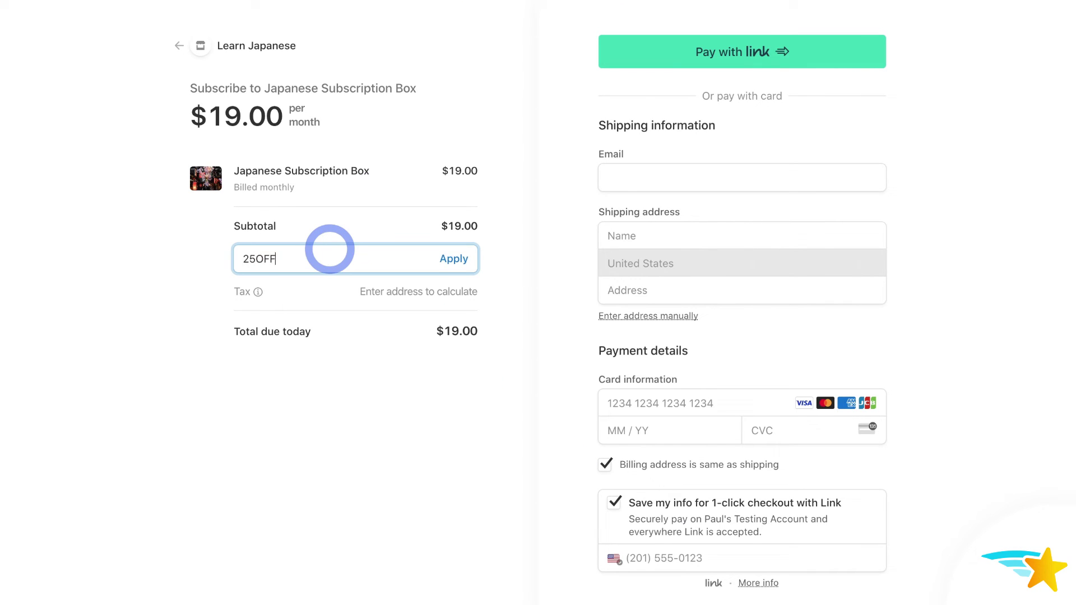
key("Return")
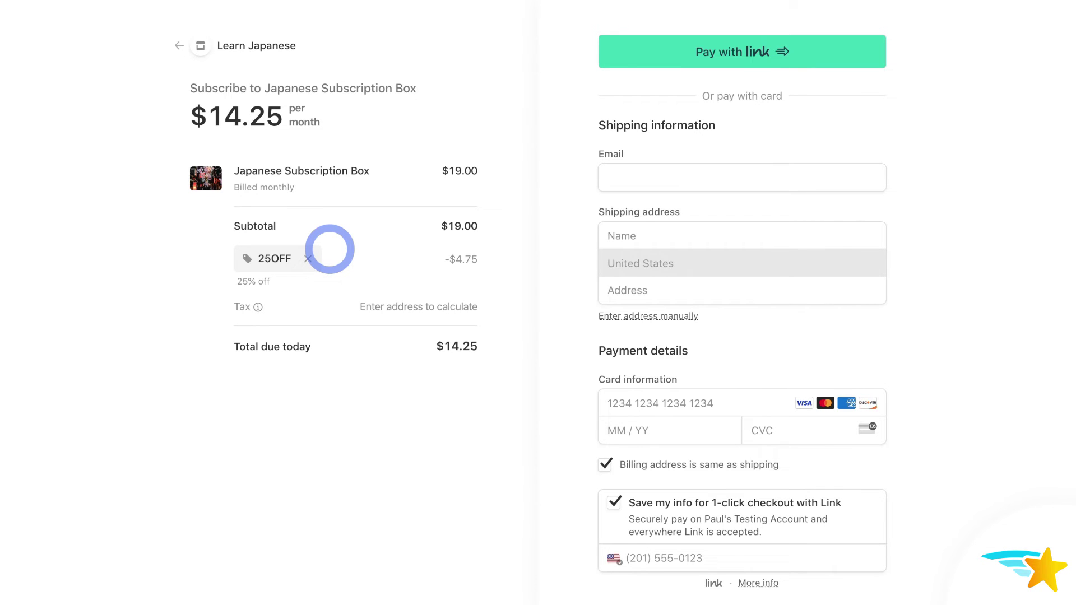
mouse_move(486, 360)
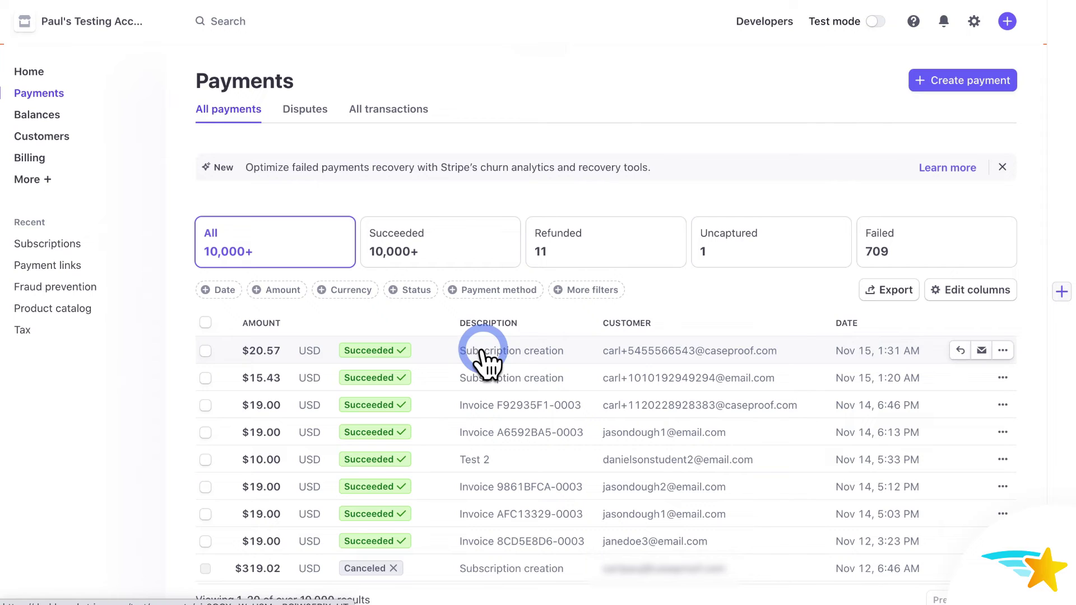
- Open the $20.57 Subscription creation payment to see its details and the customer's billing
left_click(514, 349)
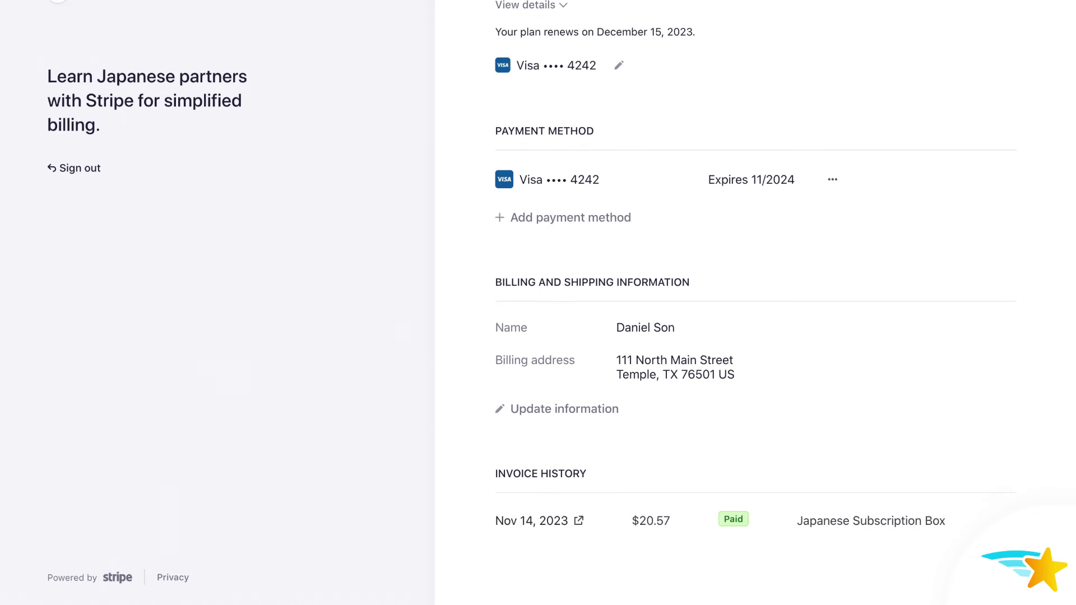
scroll(755, 303, "up", 3)
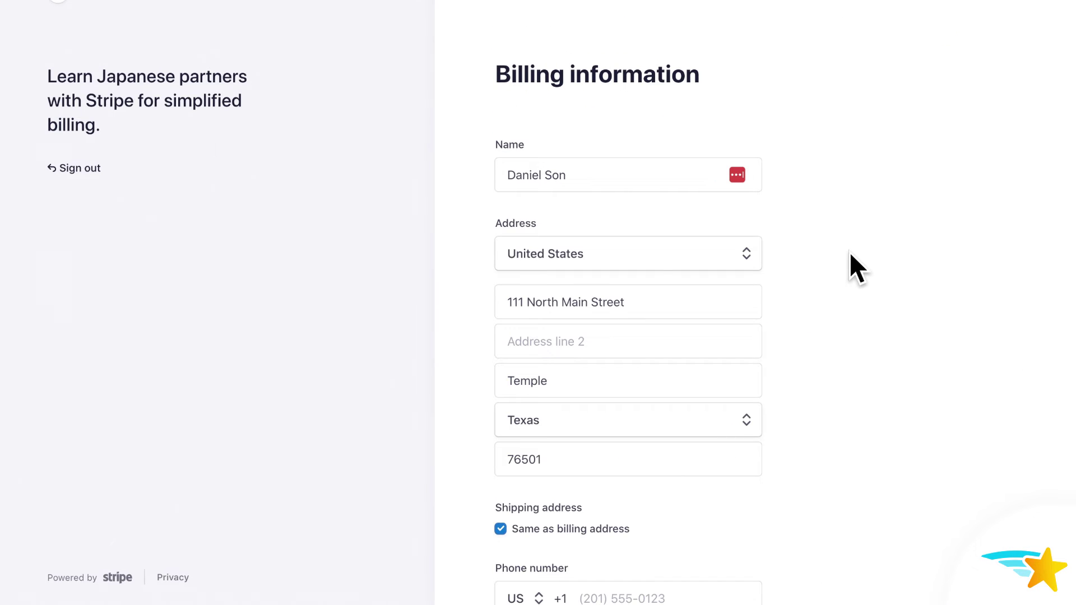
scroll(848, 251, "down", 3)
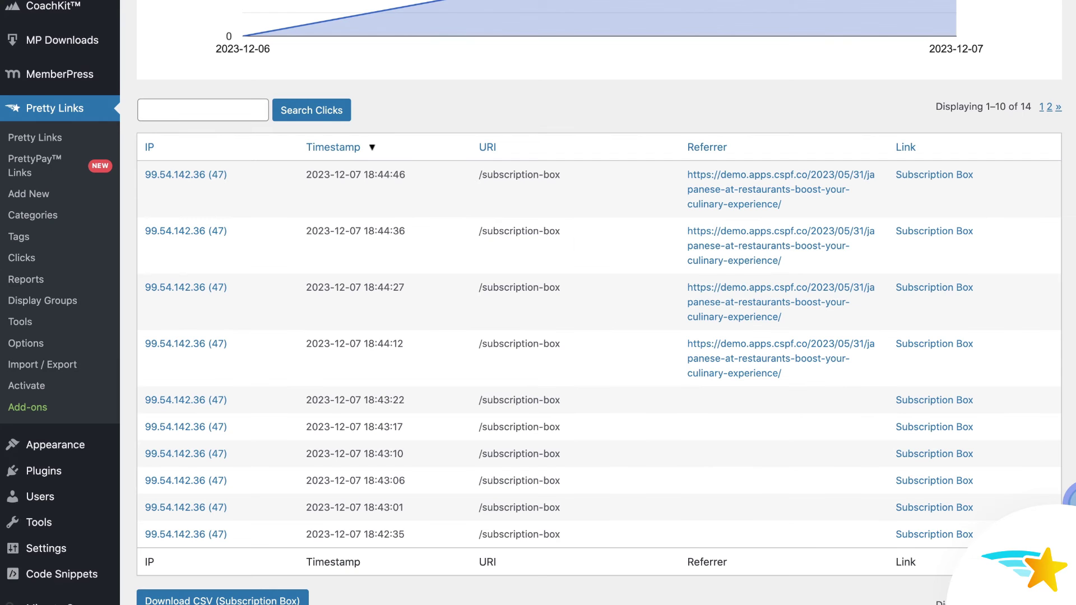
left_click_drag(1069, 410, 1069, 298)
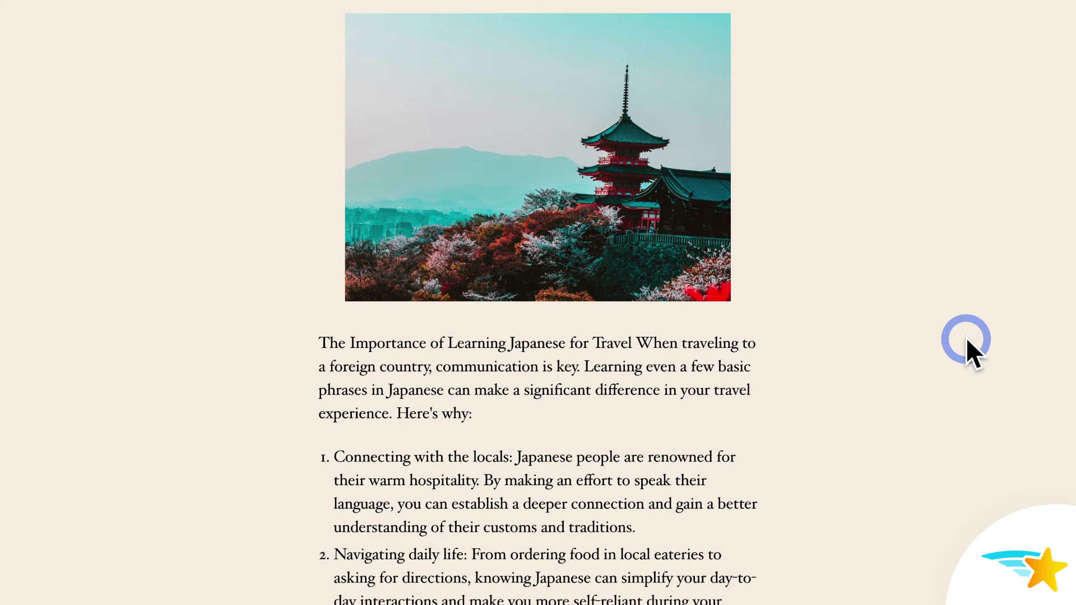
scroll(965, 336, "down", 5)
scroll(966, 337, "down", 5)
scroll(966, 338, "down", 3)
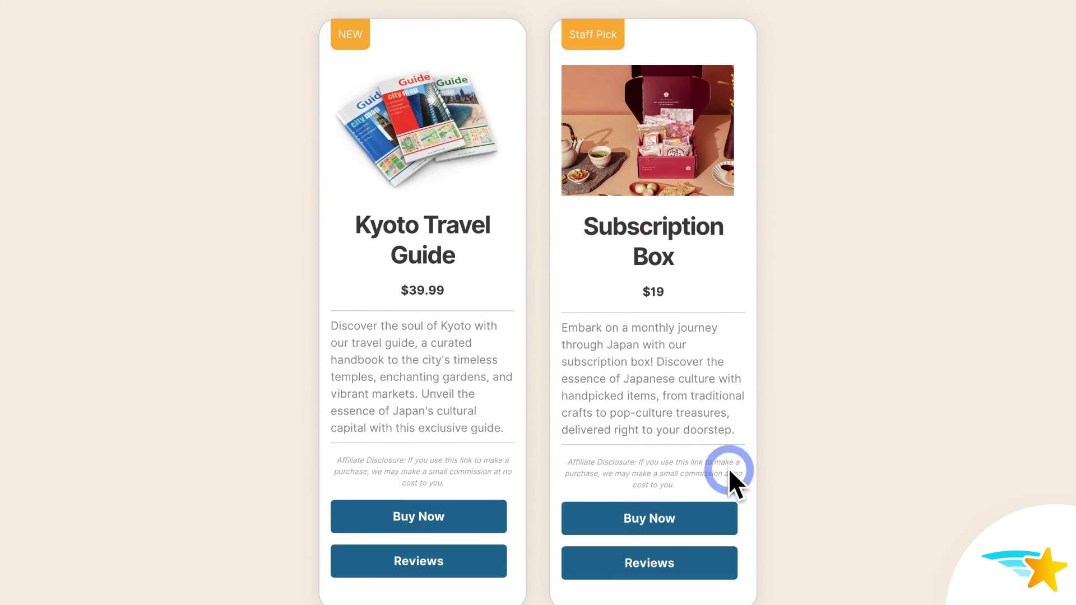
- Start the Japanese Subscription Box checkout and open the promotion code field for 25OFF
left_click(704, 528)
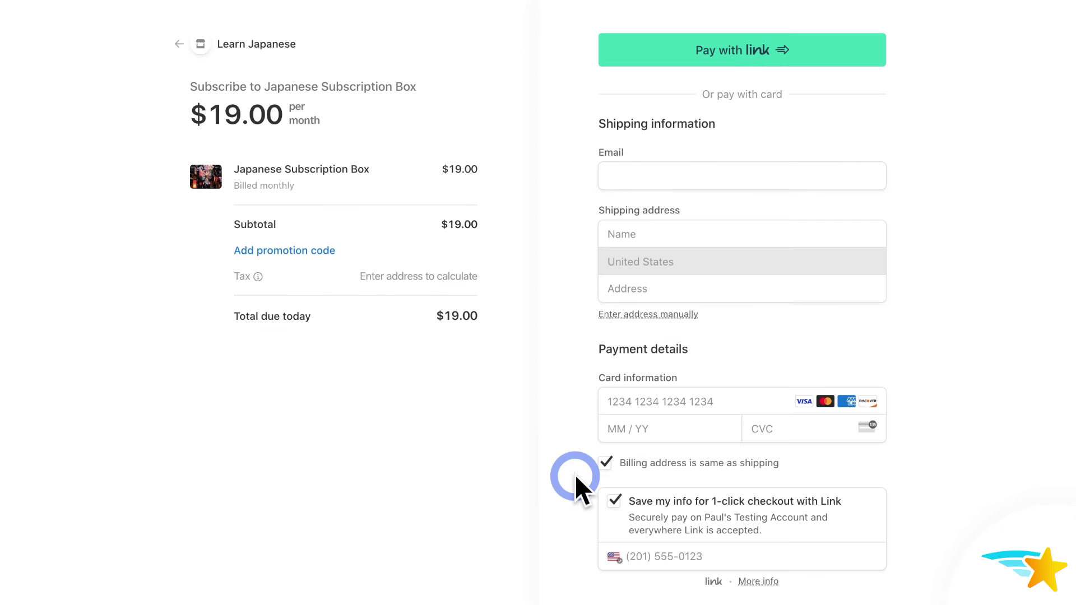
left_click(331, 251)
type("25")
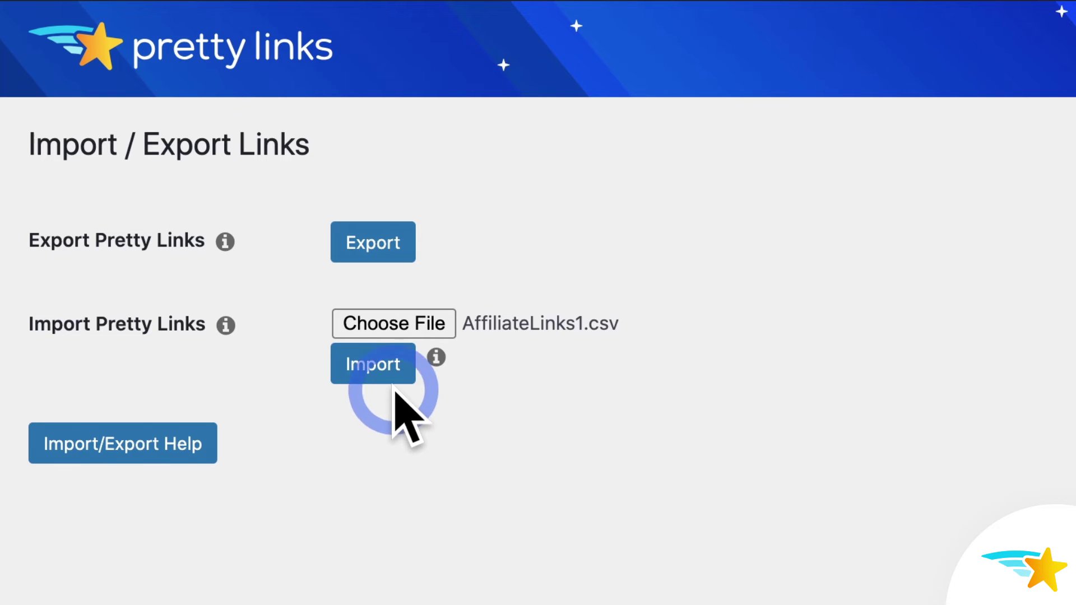
- Import links from AffiliateLinks1.csv using the wizard's Import Existing Links option
left_click(372, 364)
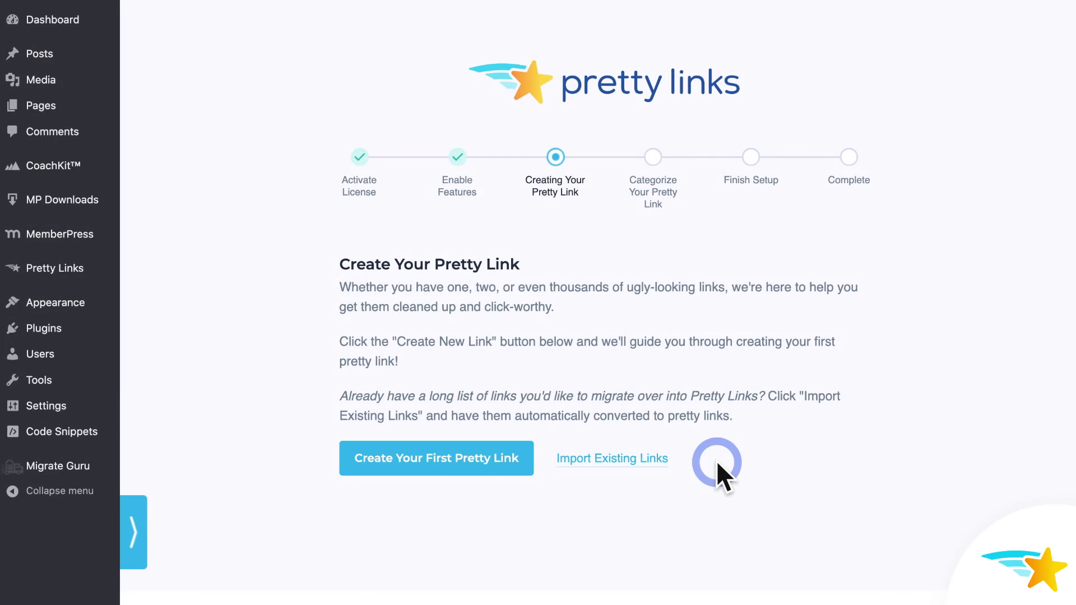
left_click(664, 459)
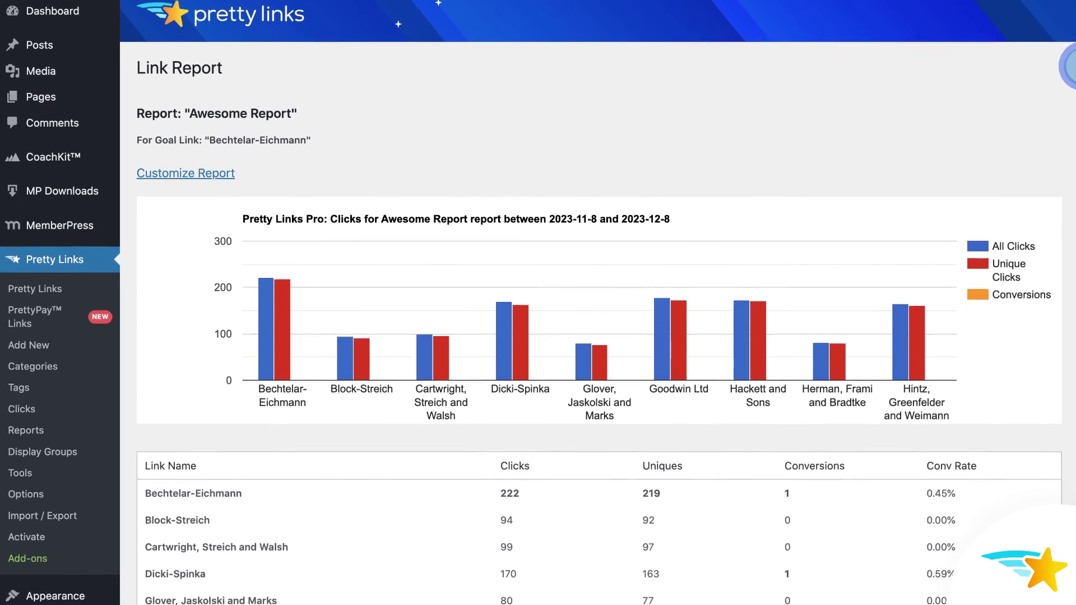
scroll(1068, 66, "down", 3)
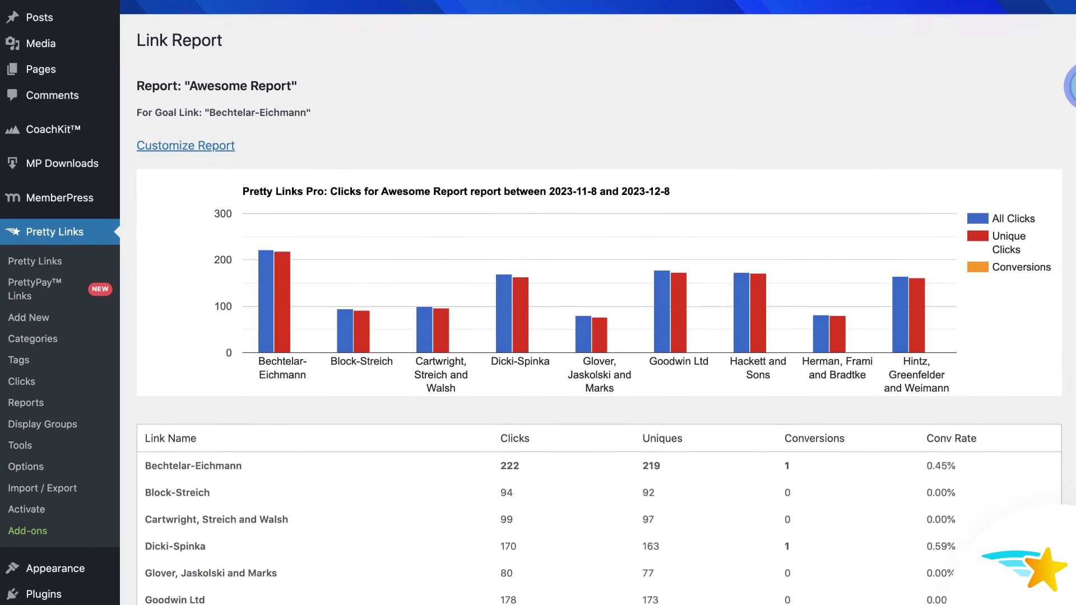
scroll(1070, 145, "down", 3)
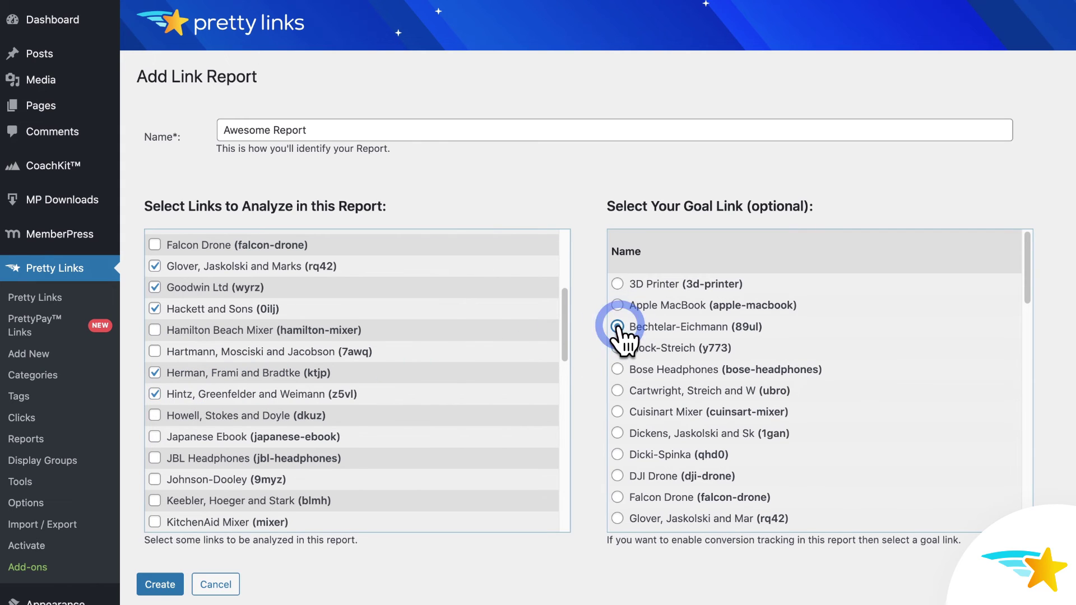
- Save the Awesome Report with goal link Bechtelar-Eichmann, then start another link report
left_click(159, 585)
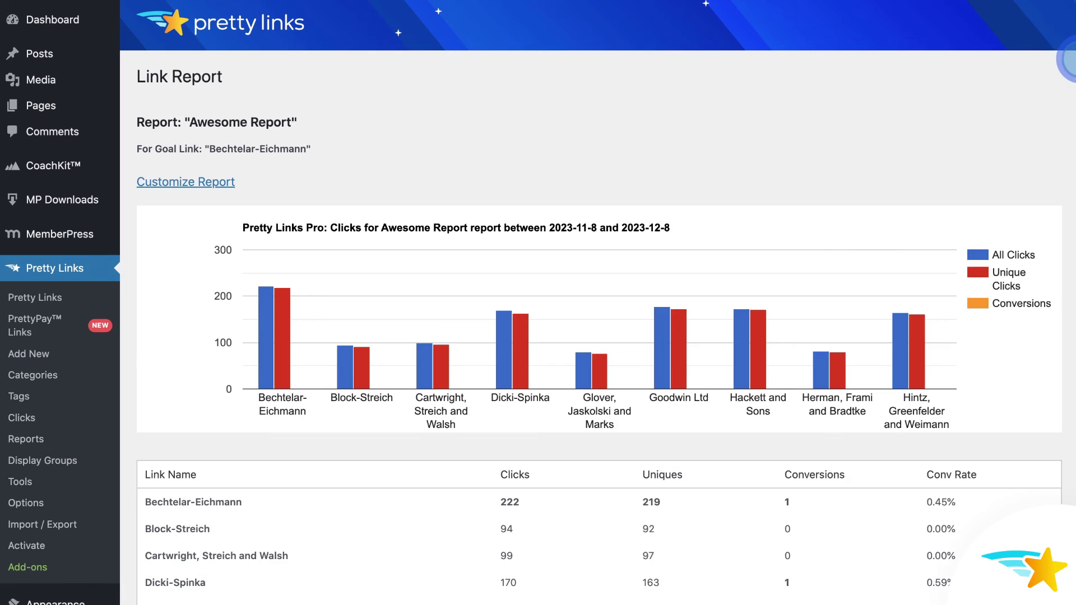
scroll(1070, 126, "down", 3)
scroll(1069, 127, "down", 3)
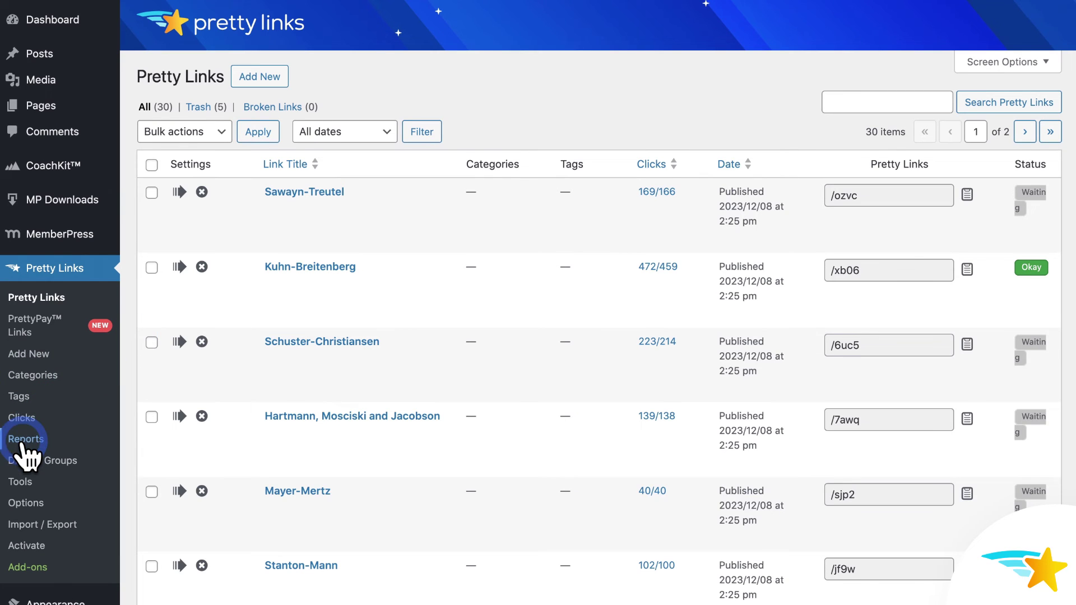
left_click(25, 438)
left_click(294, 80)
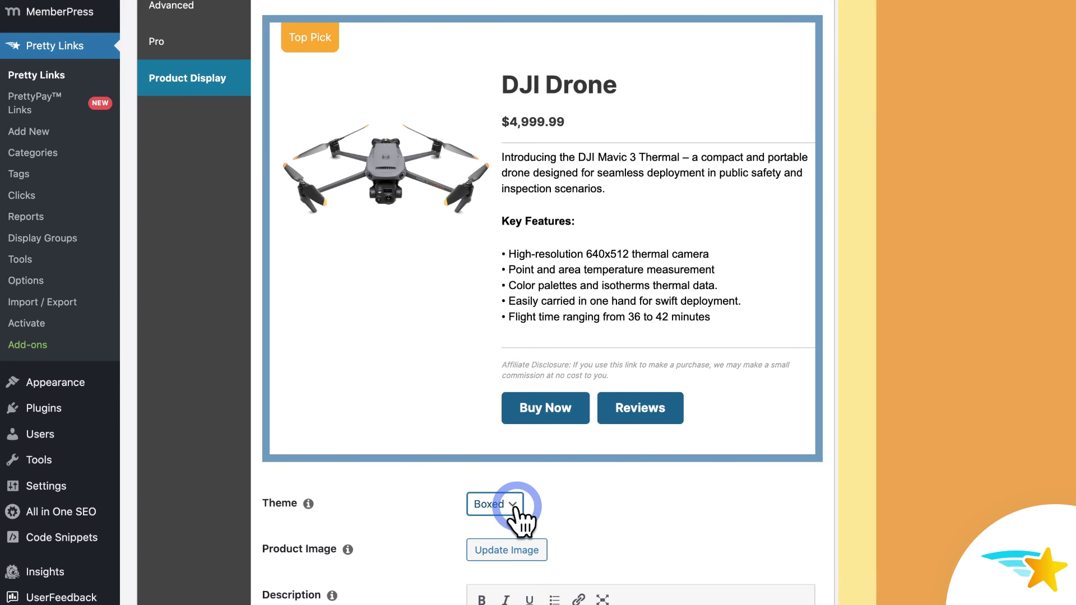
- Pick Basic from the Product Display Theme dropdown
left_click(513, 509)
left_click(496, 490)
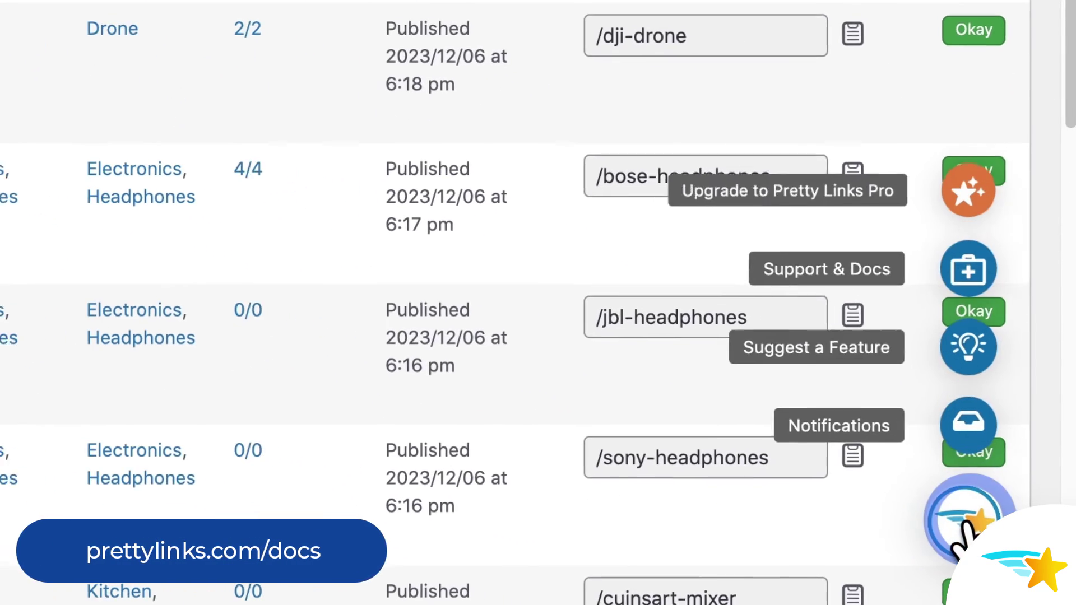
- Open Support & Docs and then the User Manual for Pretty Links
left_click(965, 252)
scroll(1035, 499, "down", 4)
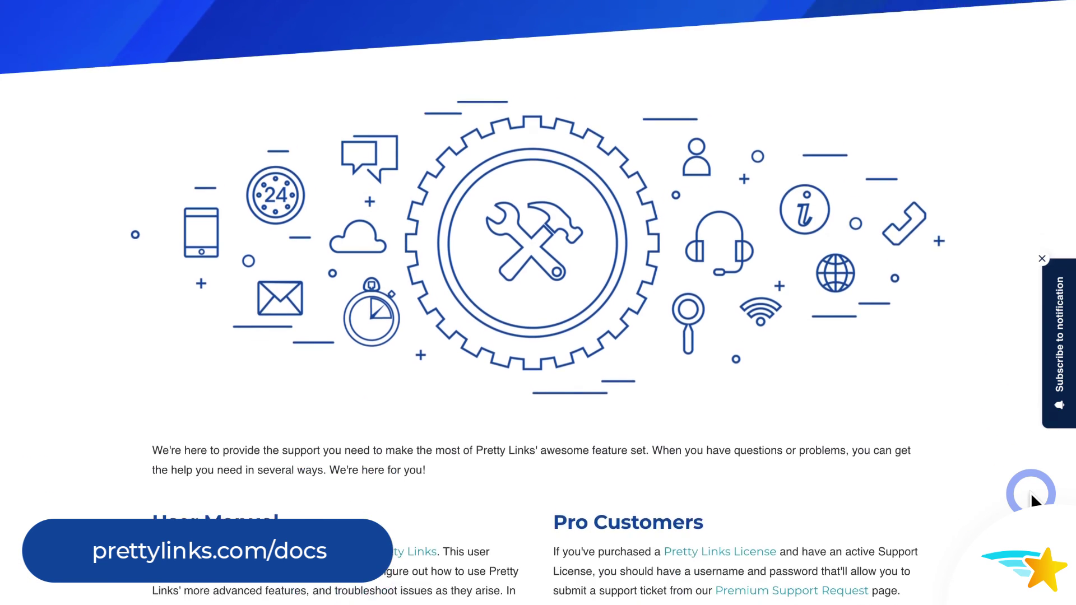
scroll(1035, 500, "down", 3)
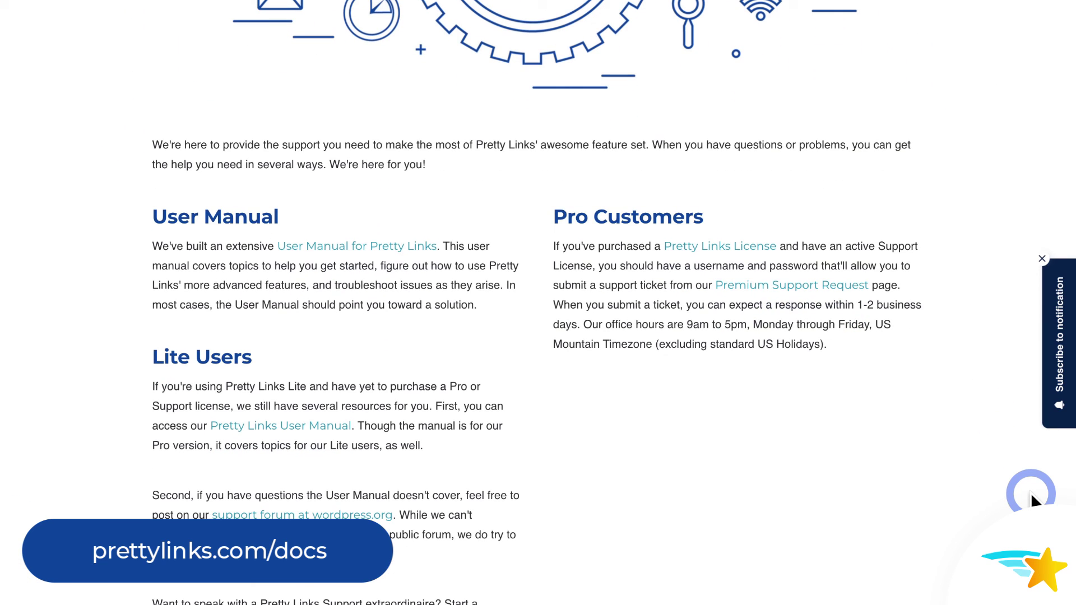
left_click(426, 247)
scroll(431, 260, "down", 4)
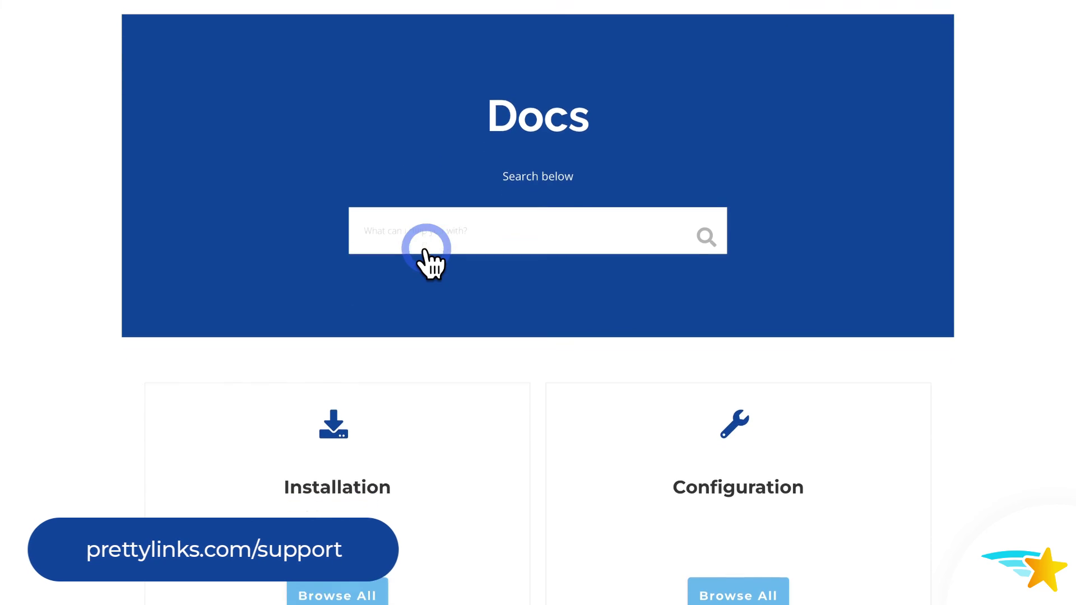
scroll(431, 261, "down", 3)
scroll(430, 261, "down", 2)
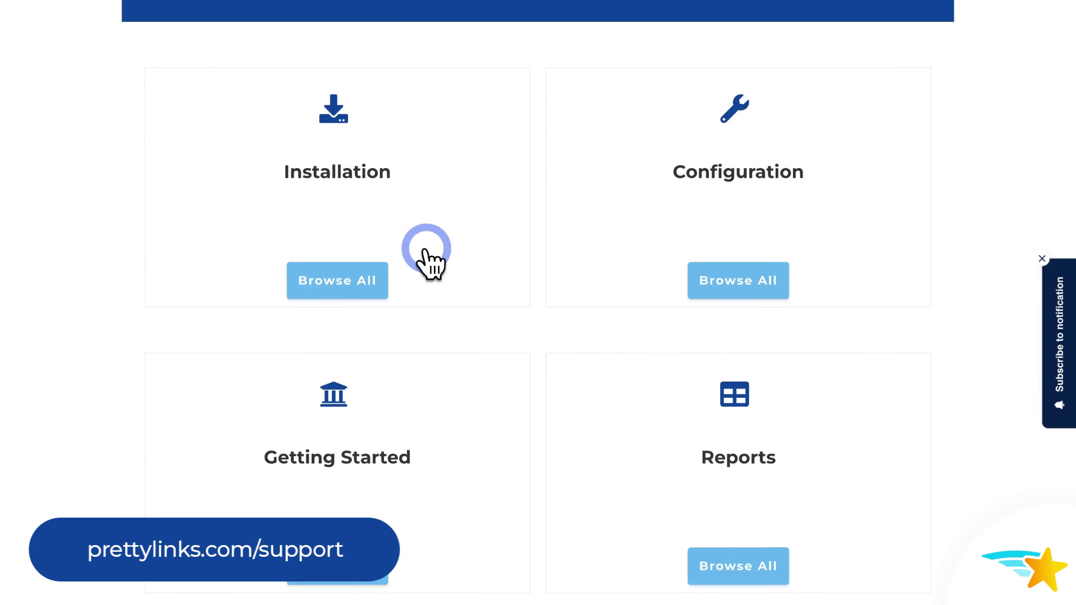
scroll(430, 260, "down", 2)
scroll(430, 261, "down", 2)
scroll(430, 261, "down", 2)
scroll(430, 261, "down", 2)
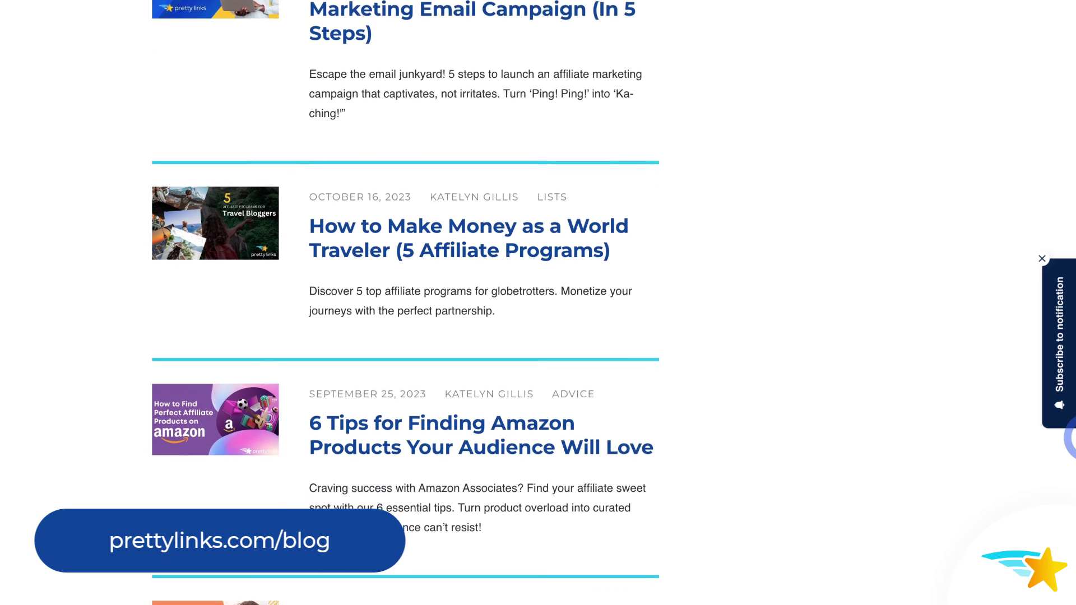
scroll(430, 260, "down", 1)
scroll(430, 261, "down", 1)
scroll(431, 261, "down", 1)
scroll(431, 261, "down", 1)
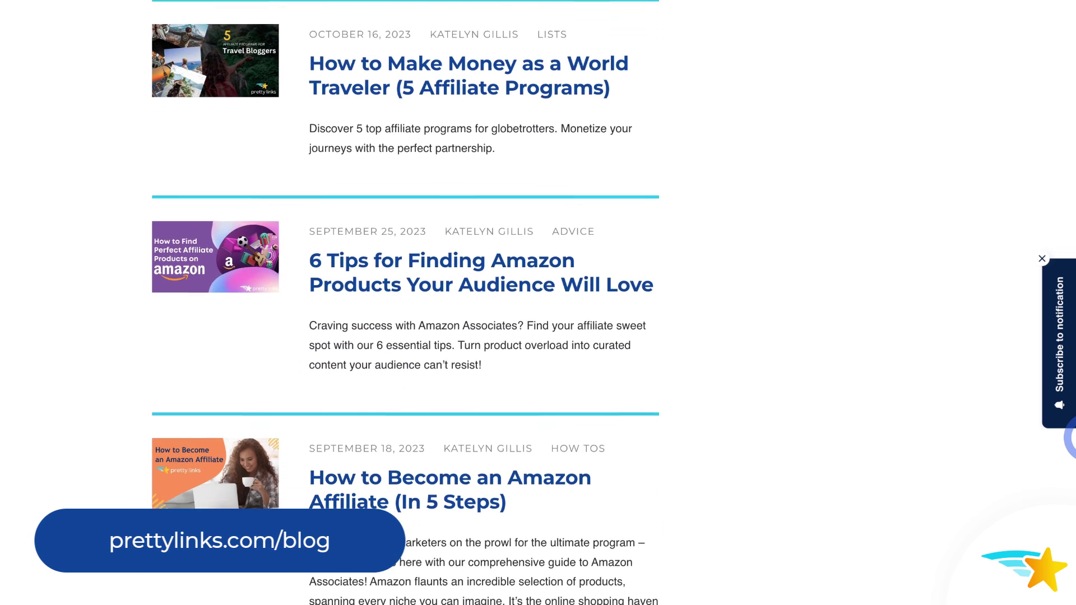